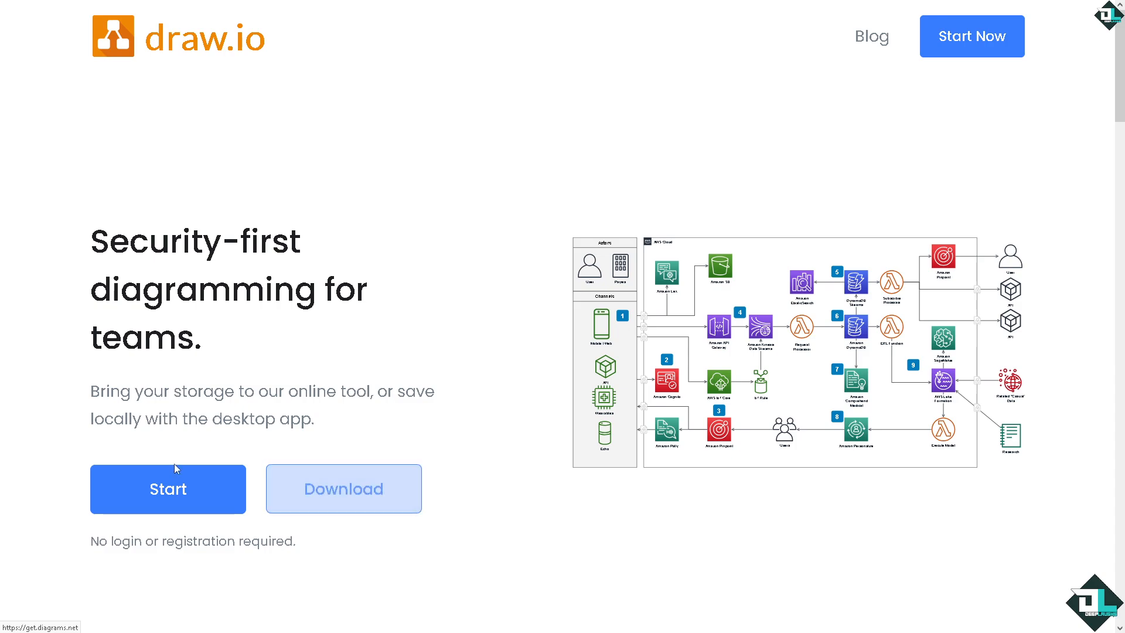
Start a new diagram and name the file How to Use Draw.io Online.
left_click(148, 492)
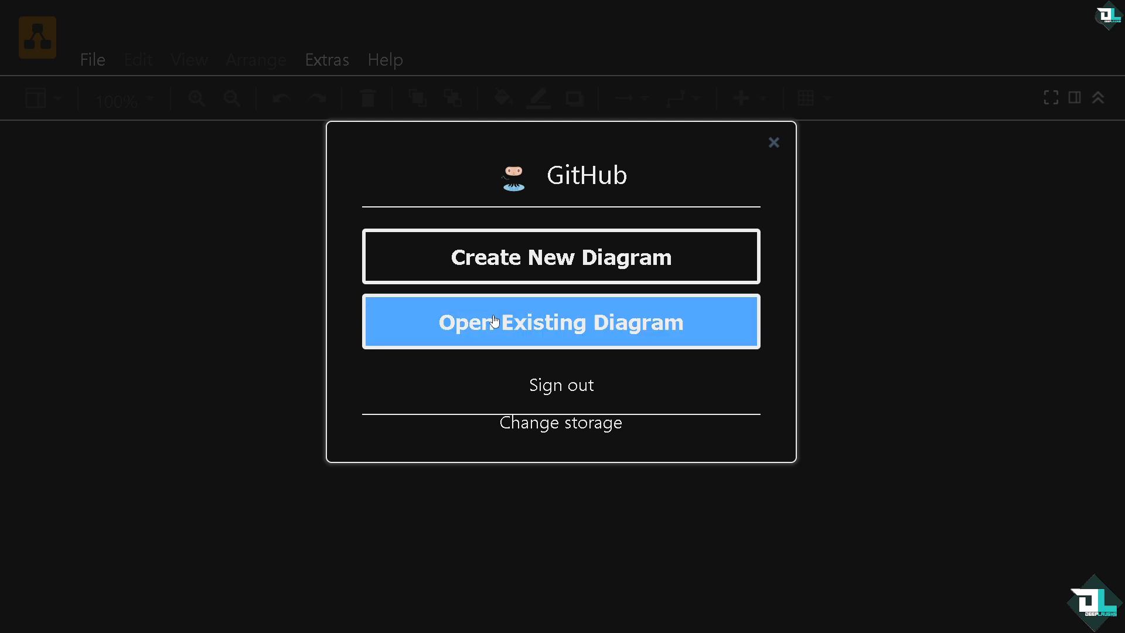
left_click(501, 263)
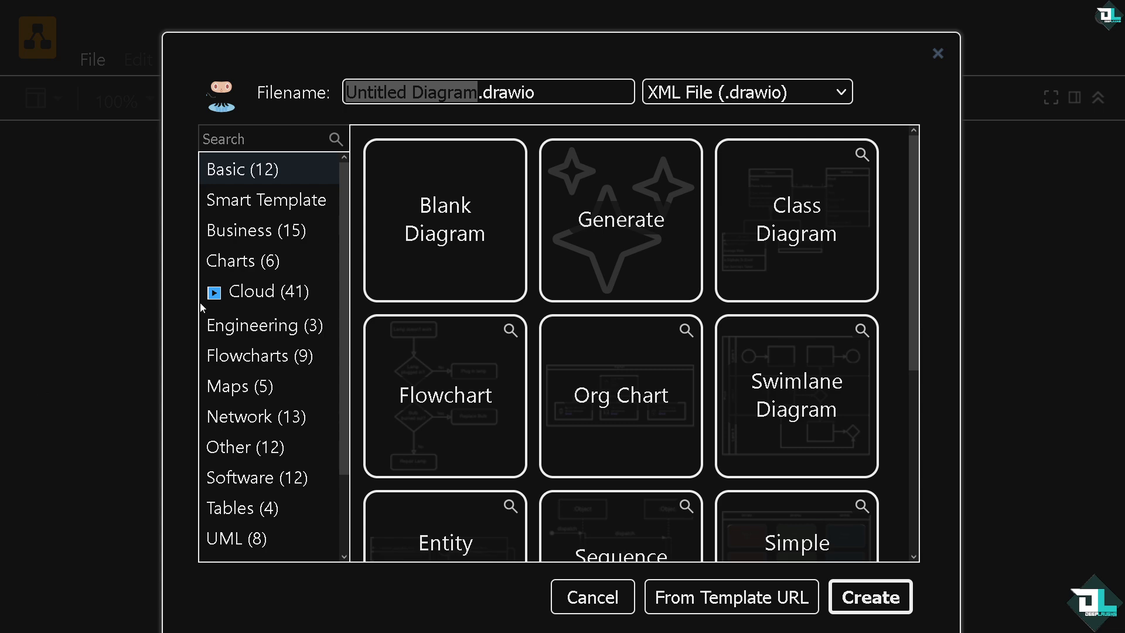
left_click(550, 92)
key("ctrl+a")
type("How to Use draw.io Online")
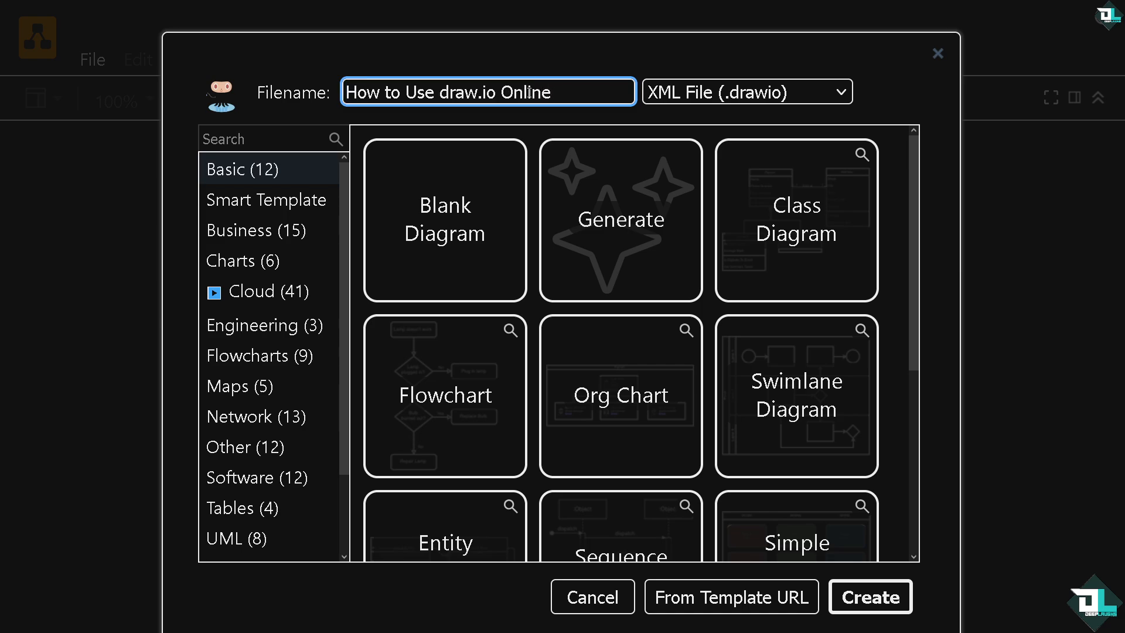
left_click(447, 92)
key("BackSpace")
type("D")
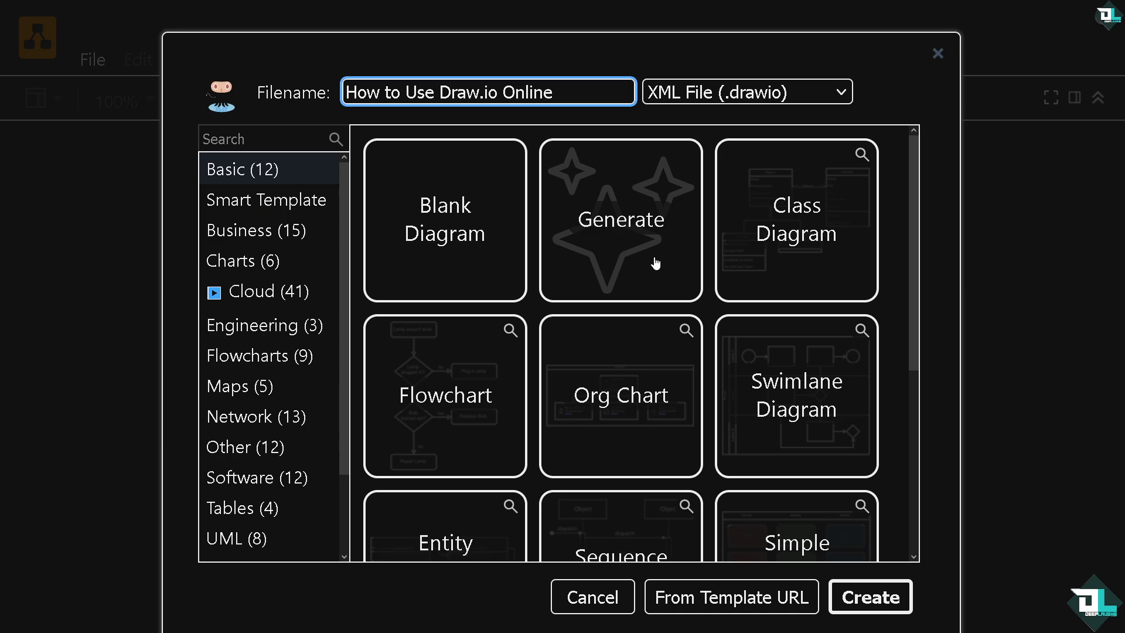
Choose Smart Template and describe the diagram as "How to Use draw.io Online for Deep Laughs Youtube Channel".
scroll(589, 332, "down", 2)
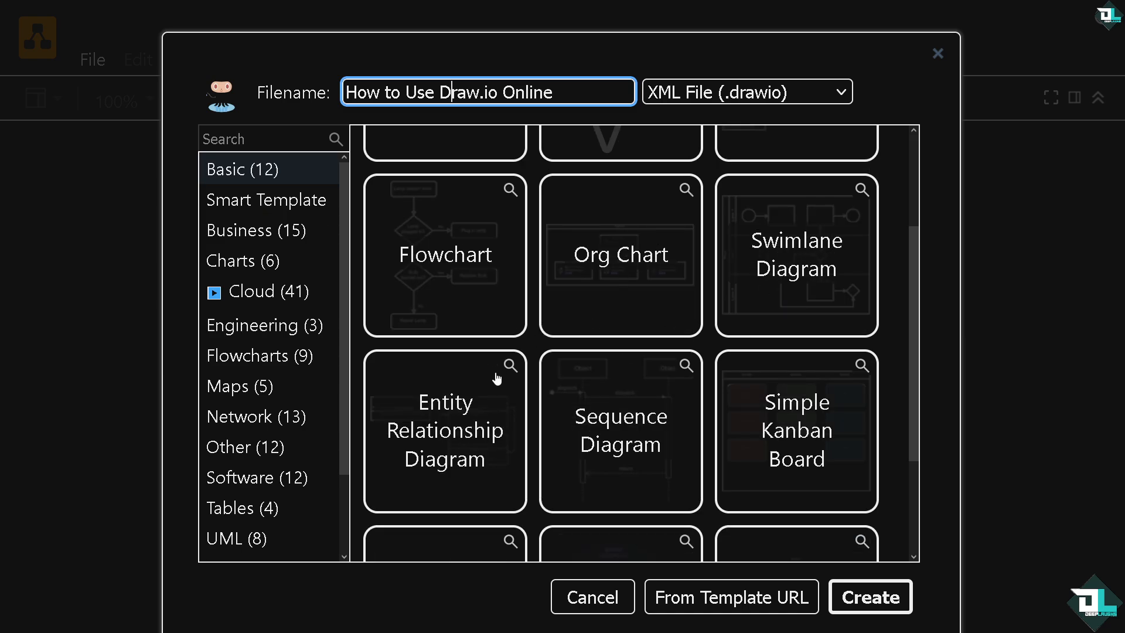
scroll(458, 443, "down", 2)
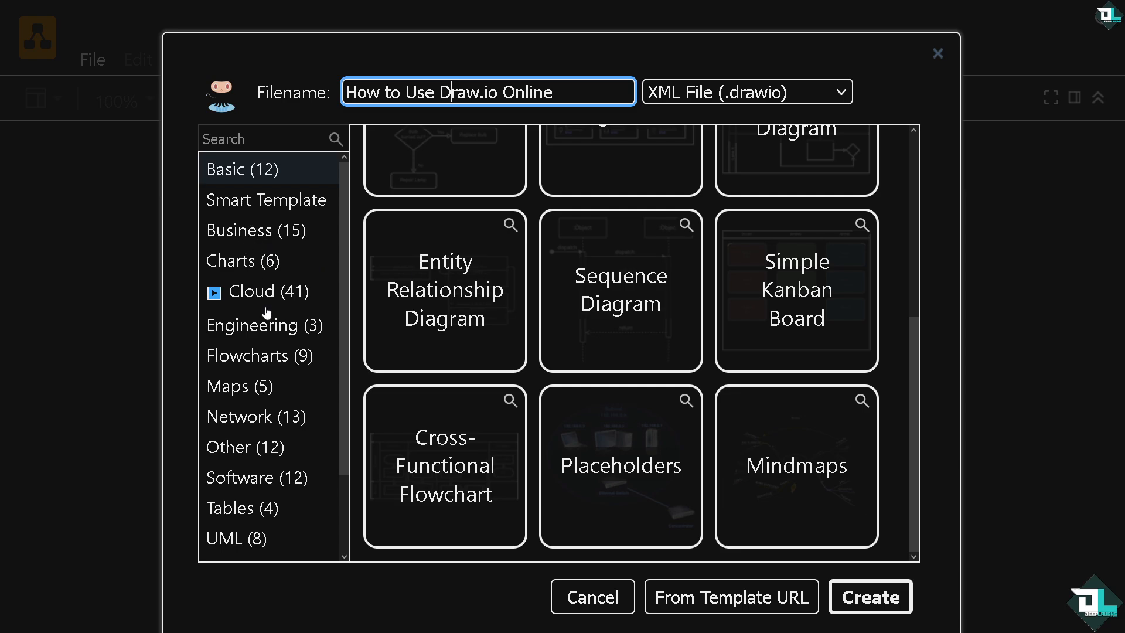
scroll(258, 422, "down", 2)
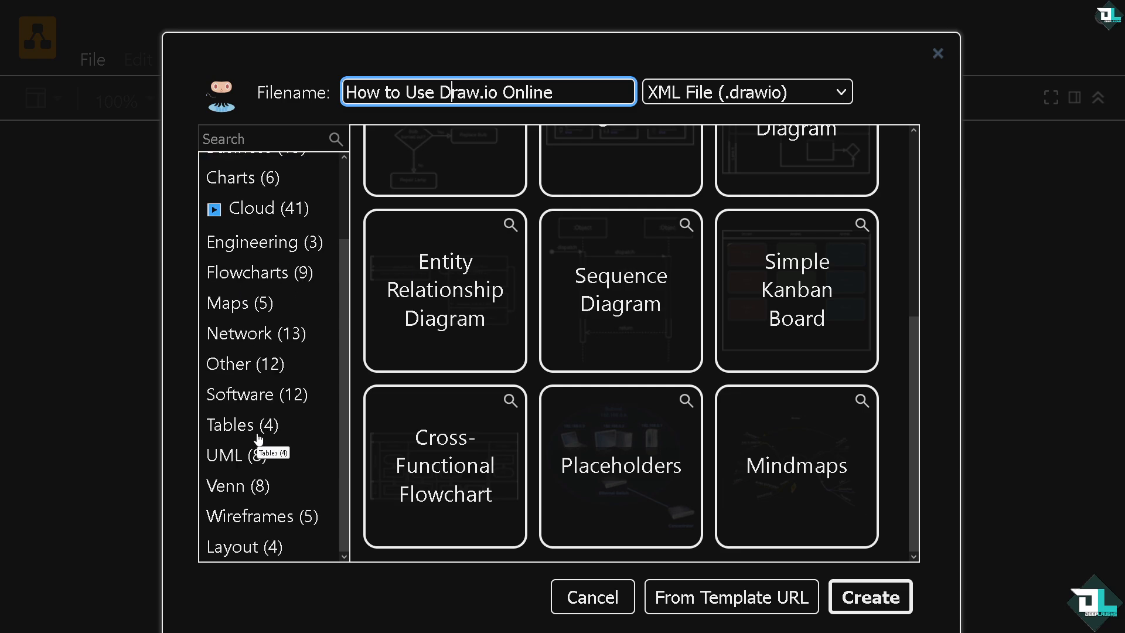
scroll(258, 439, "up", 3)
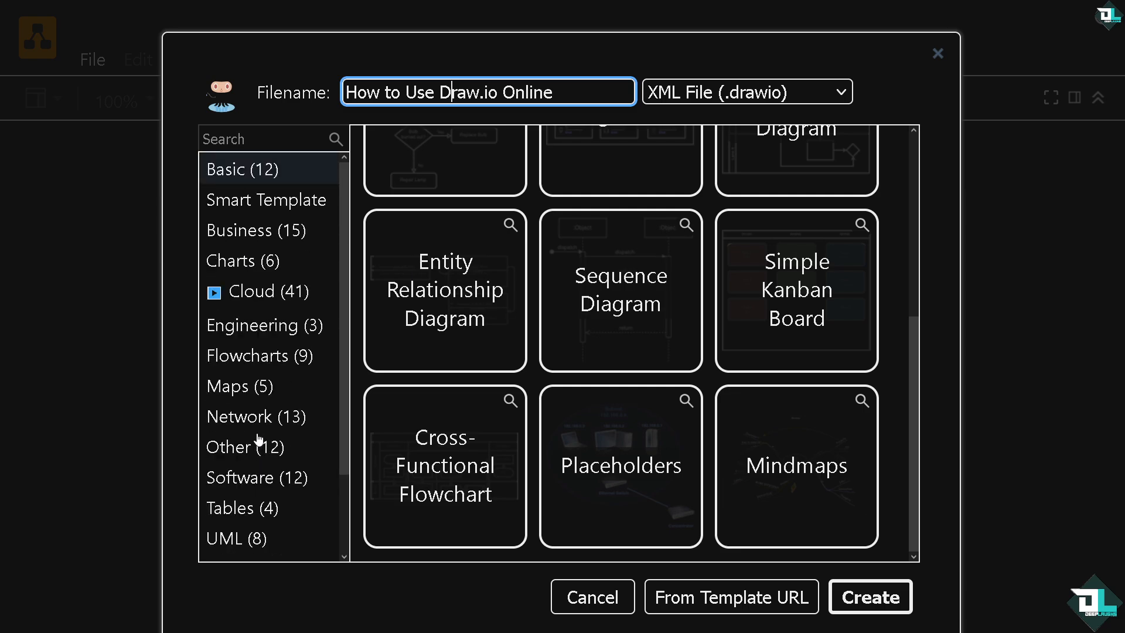
left_click(241, 206)
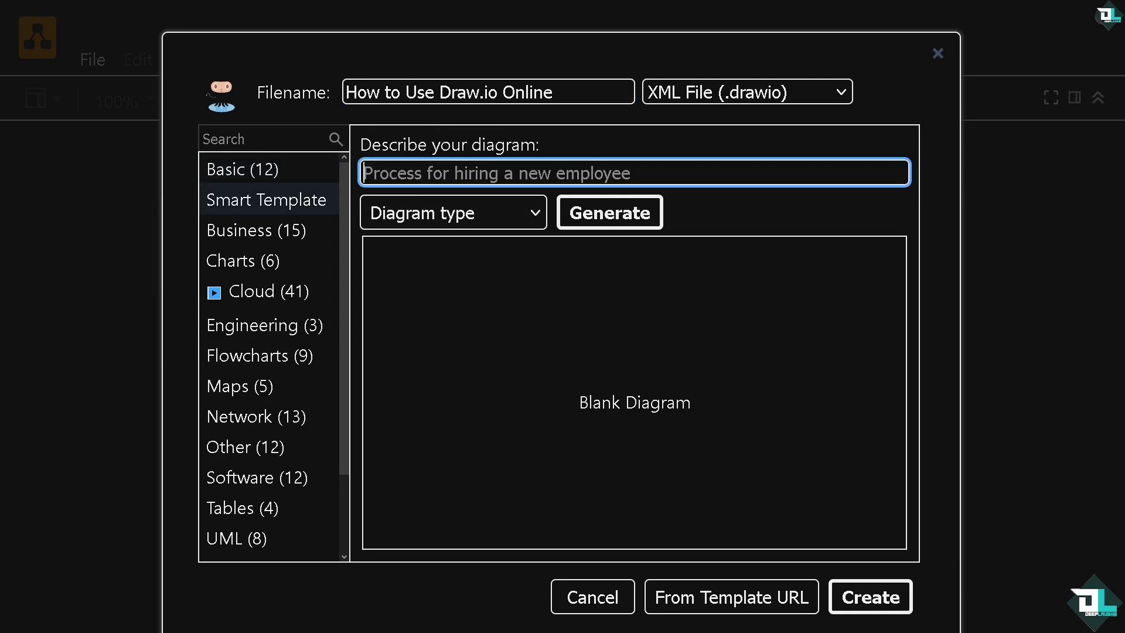
type("How to Use draw.io Online")
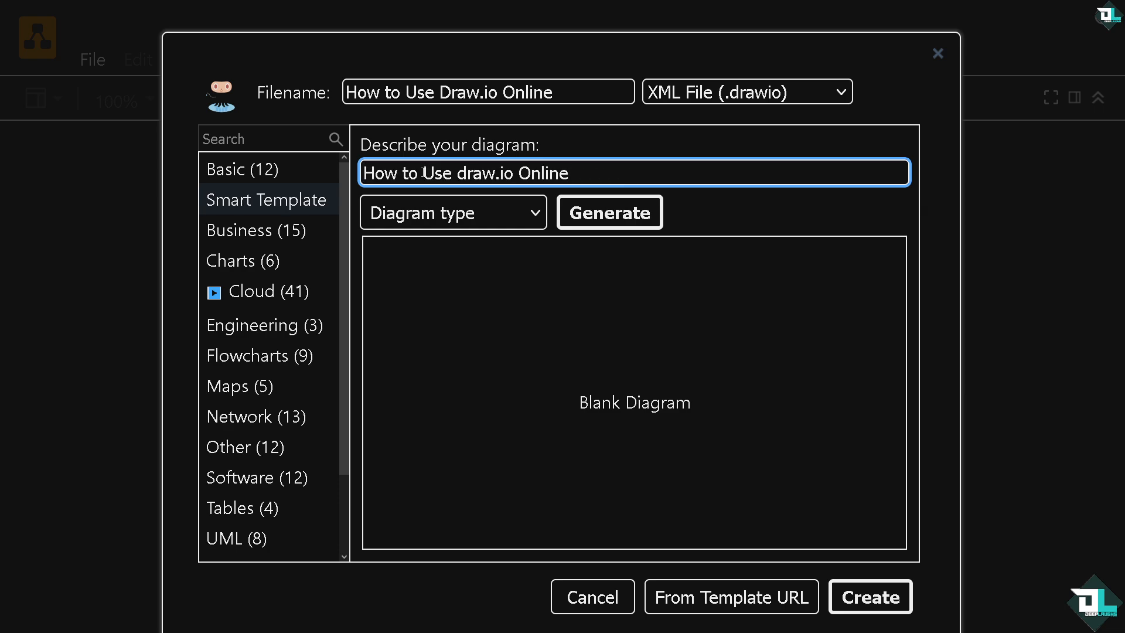
type("for Deep Laughs ")
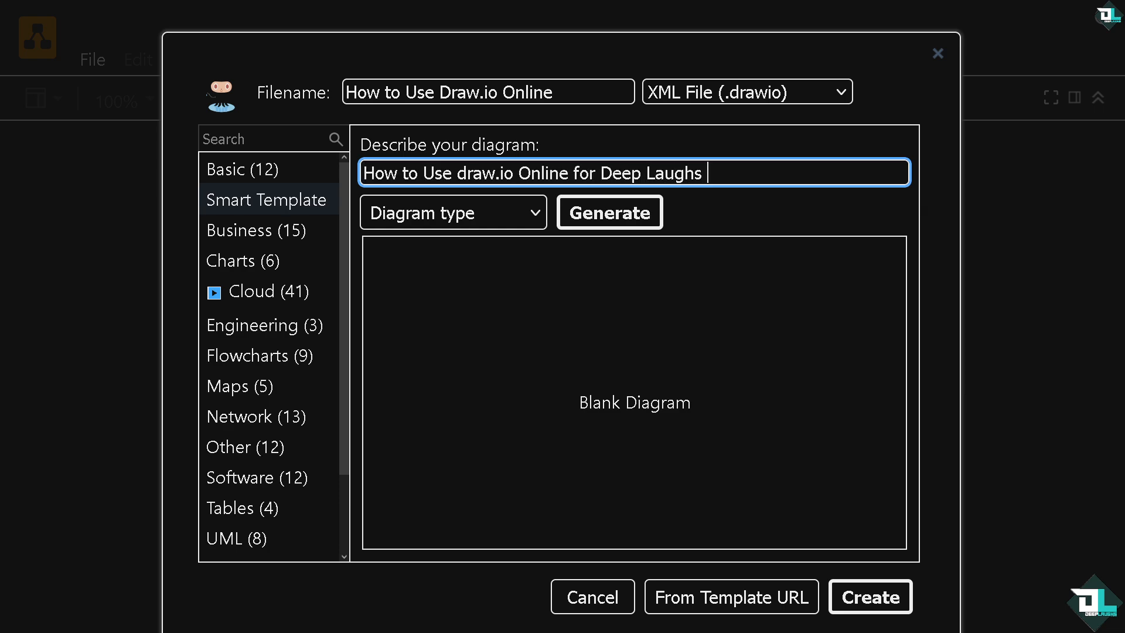
type("Youtube Channel")
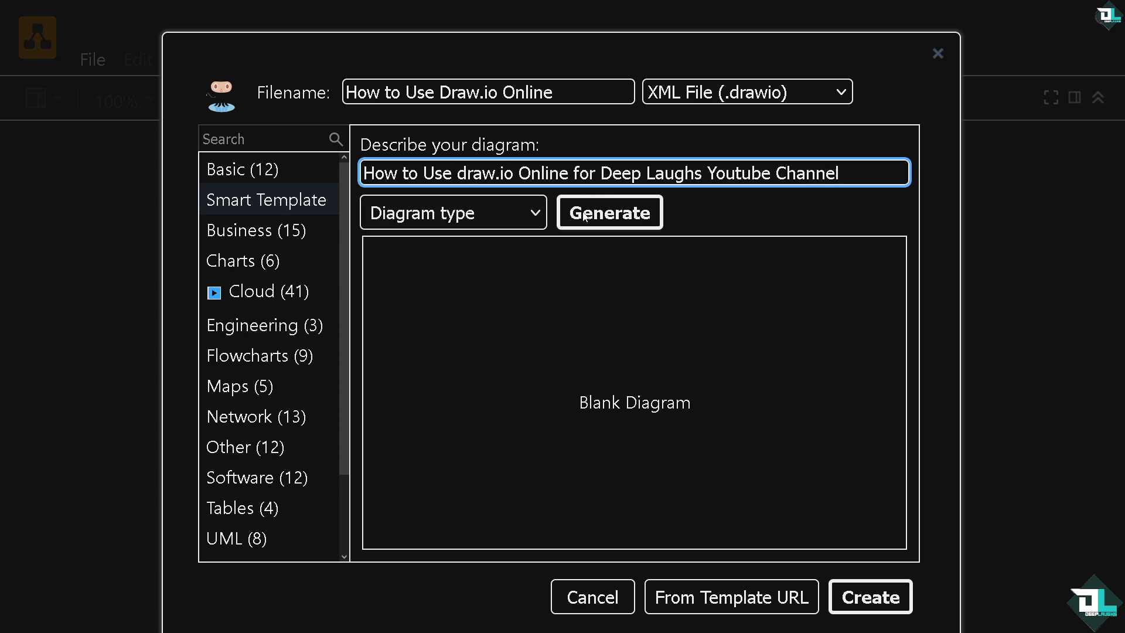
Leave the diagram type at its default and generate the diagram from the description.
left_click(530, 215)
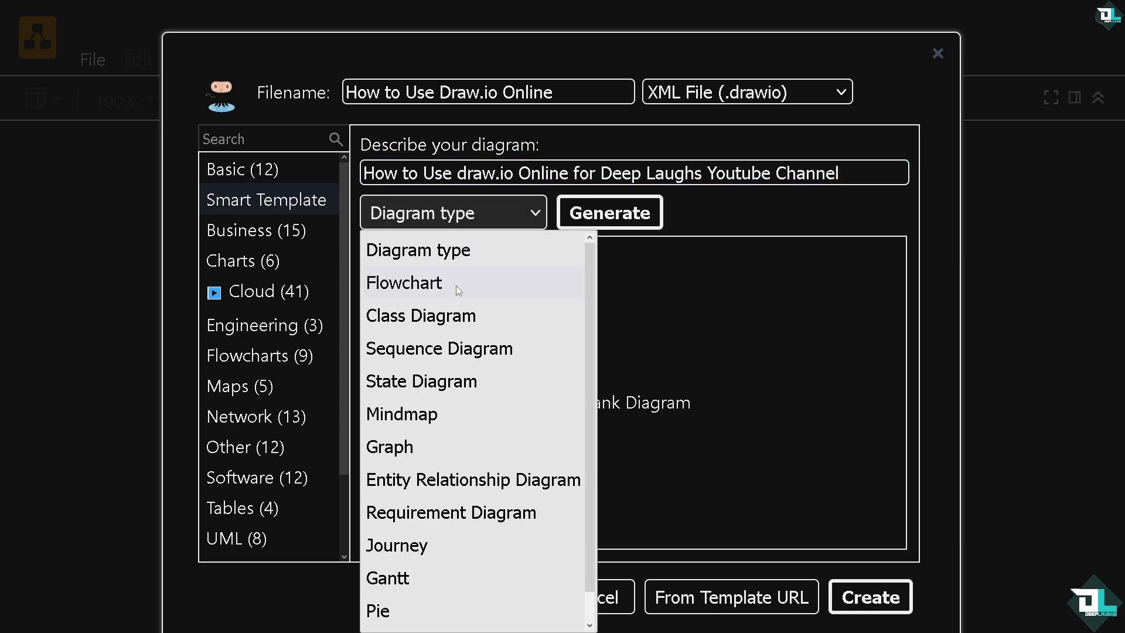
scroll(408, 525, "down", 1)
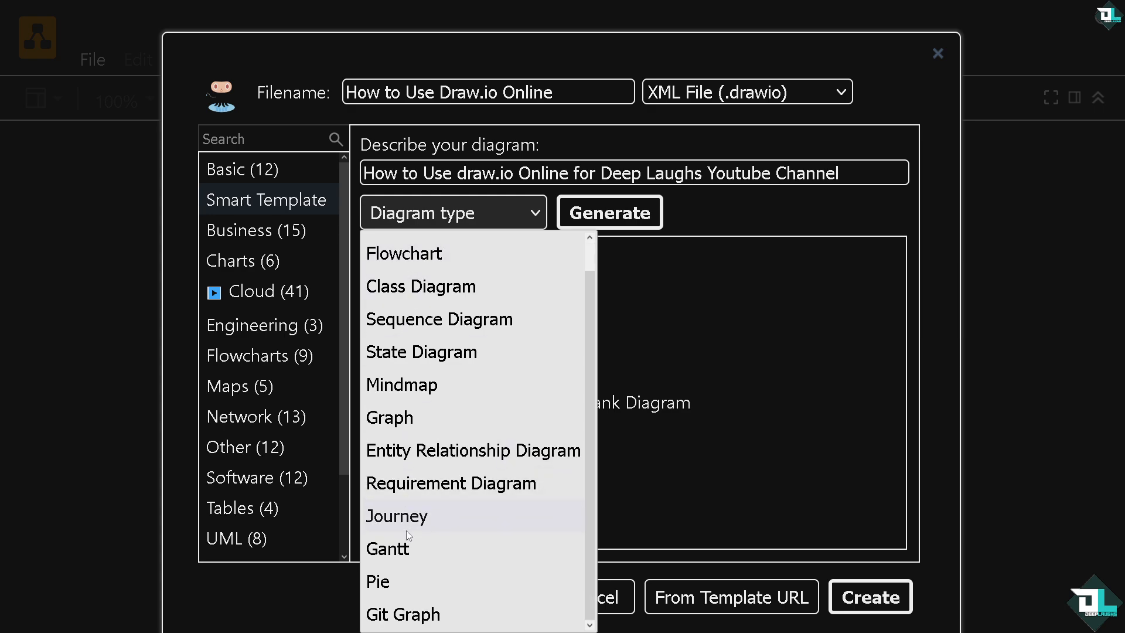
scroll(406, 539, "up", 1)
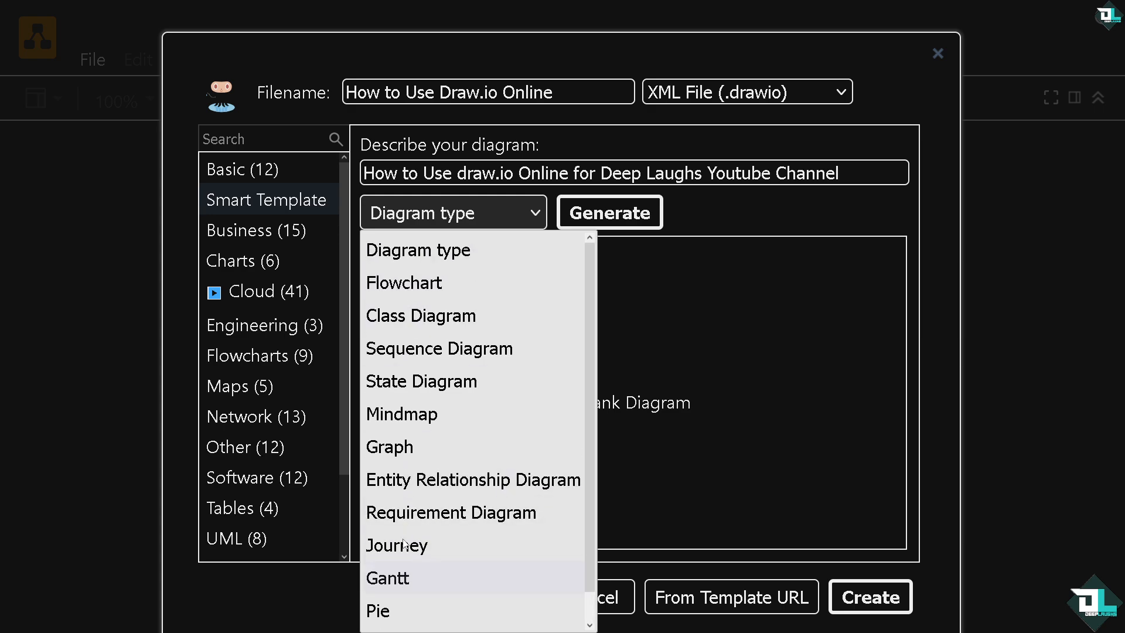
left_click(428, 252)
left_click(626, 218)
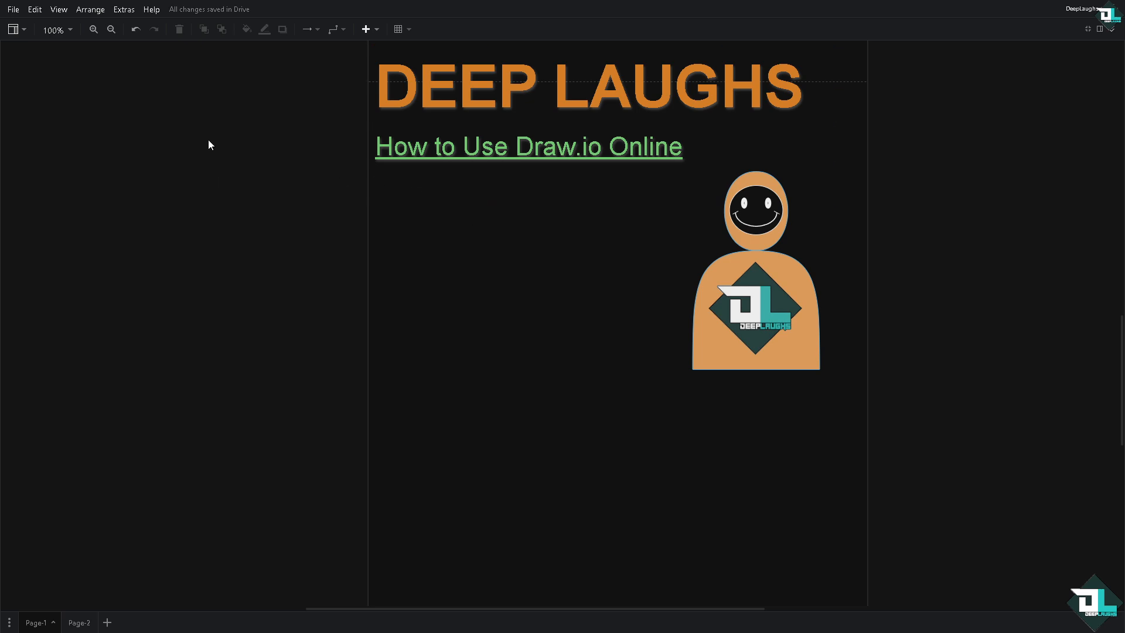
Leave fullscreen and expand each shape library category in turn to examine its shapes.
left_click(1088, 30)
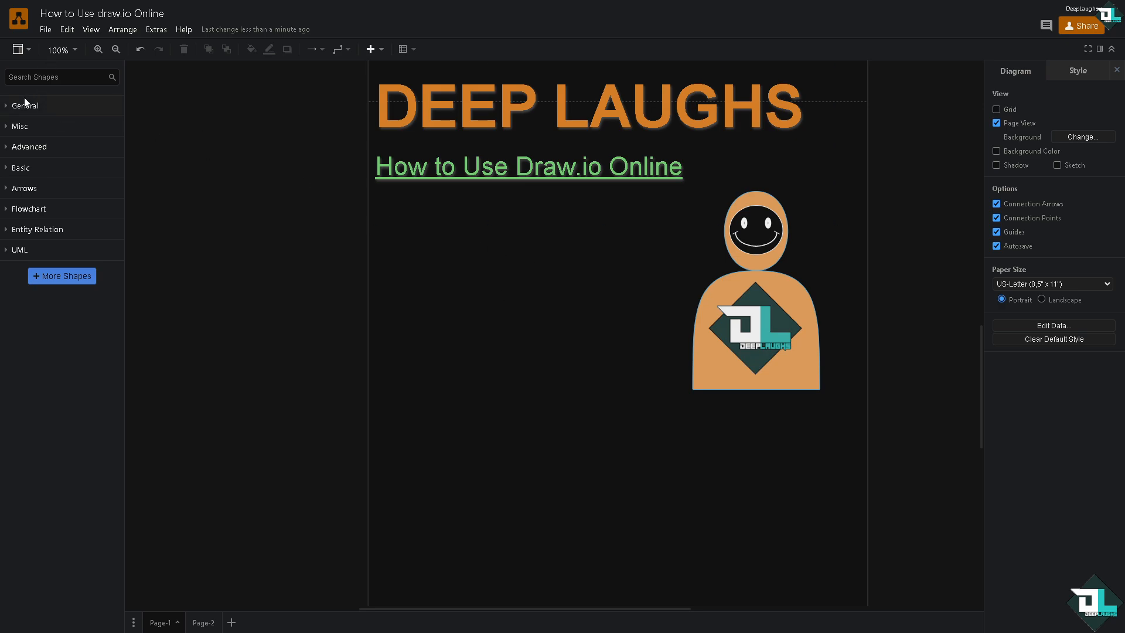
left_click(9, 129)
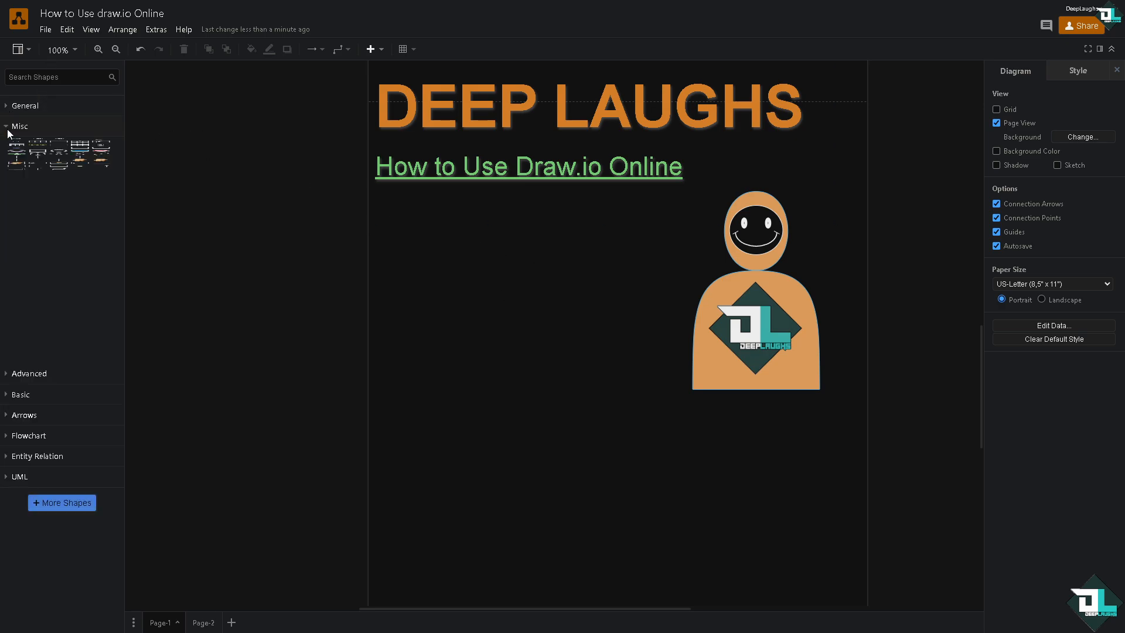
left_click(8, 127)
left_click(9, 106)
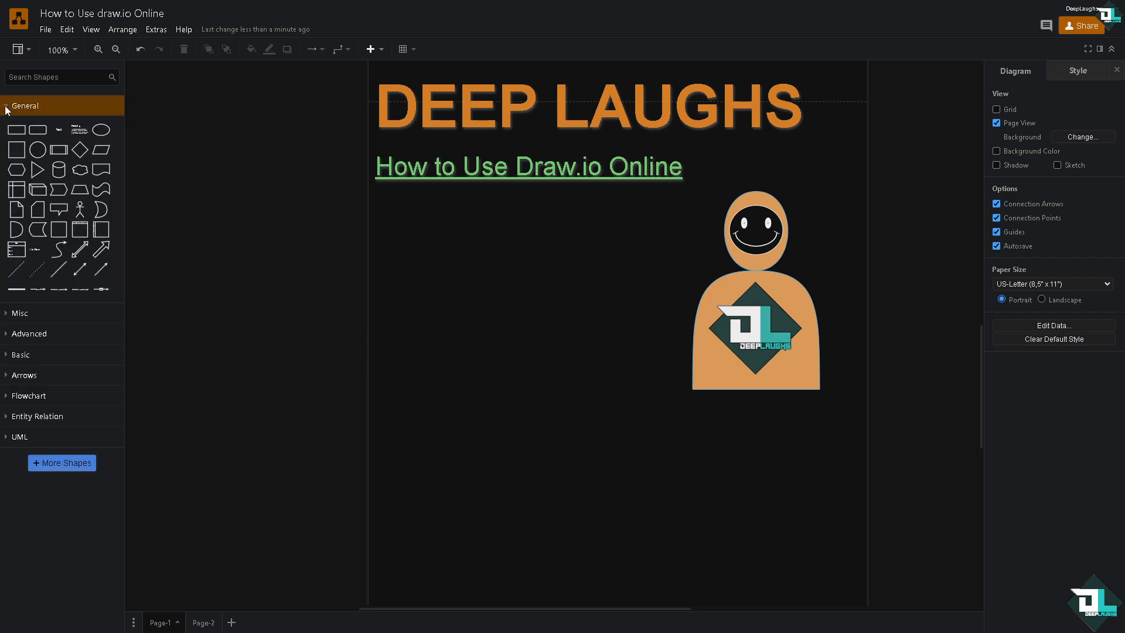
left_click(8, 106)
left_click(9, 250)
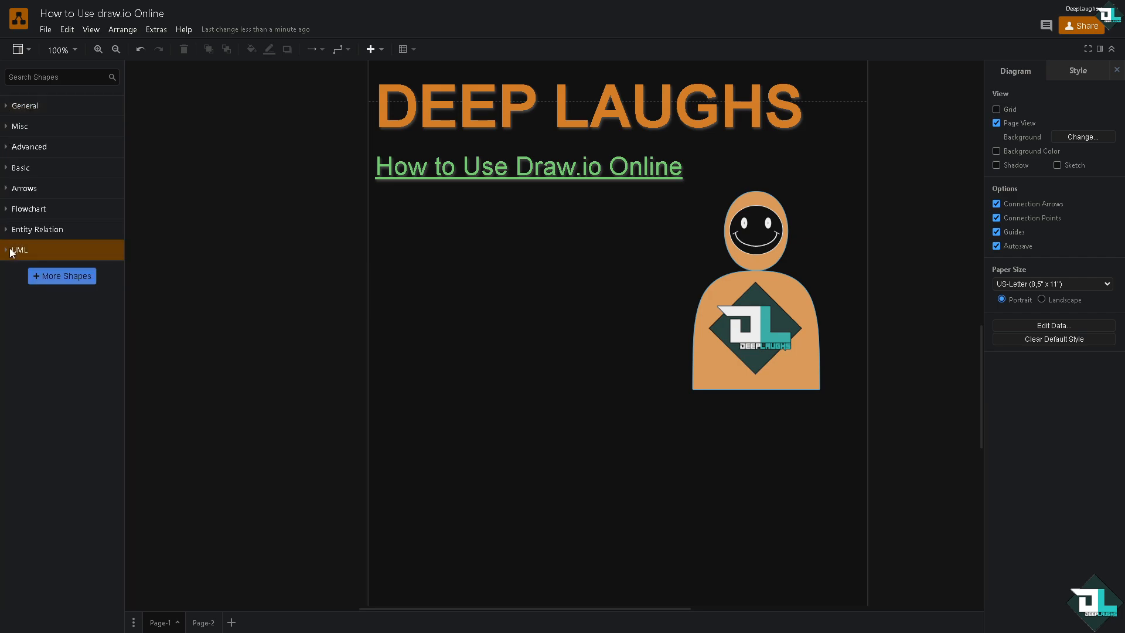
left_click(9, 250)
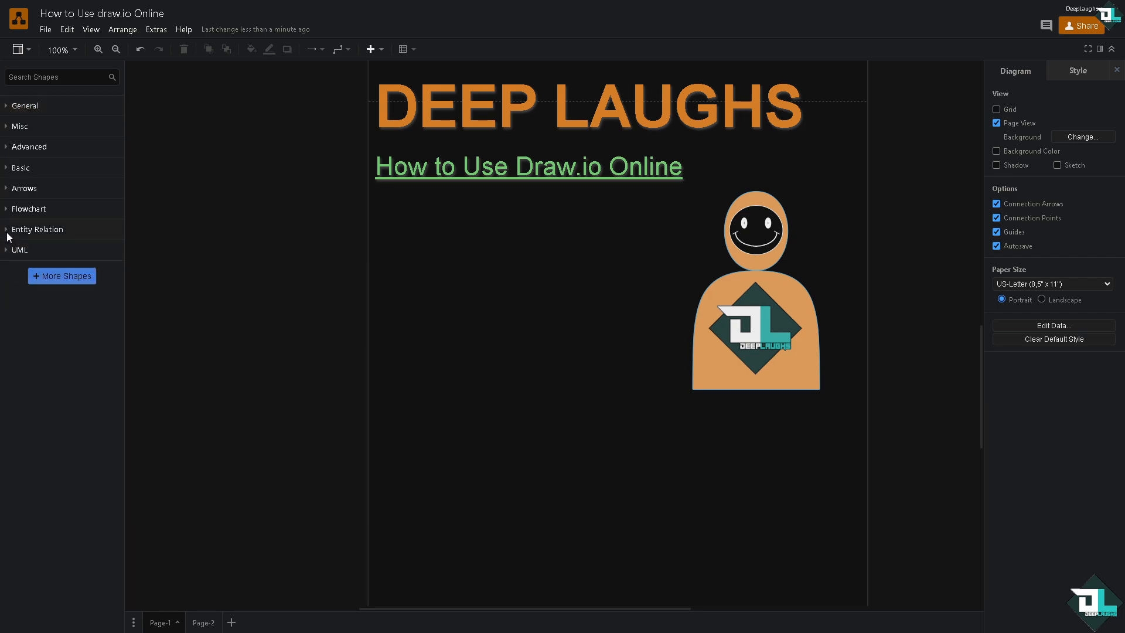
left_click(8, 231)
left_click(8, 231)
left_click(7, 209)
left_click(8, 210)
left_click(8, 189)
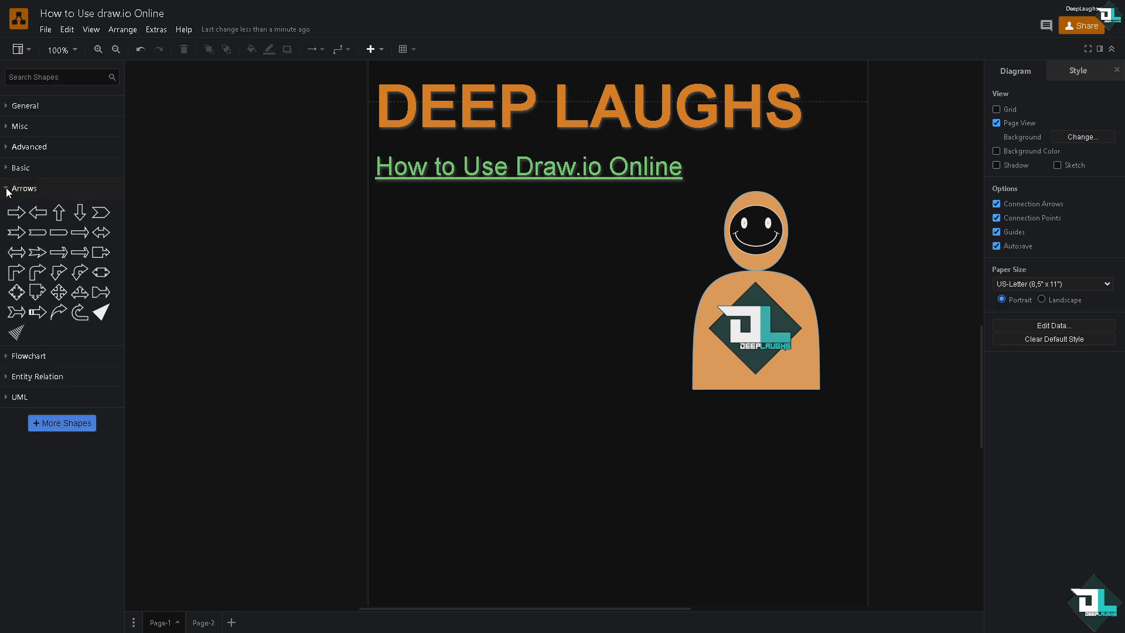
left_click(8, 189)
left_click(7, 169)
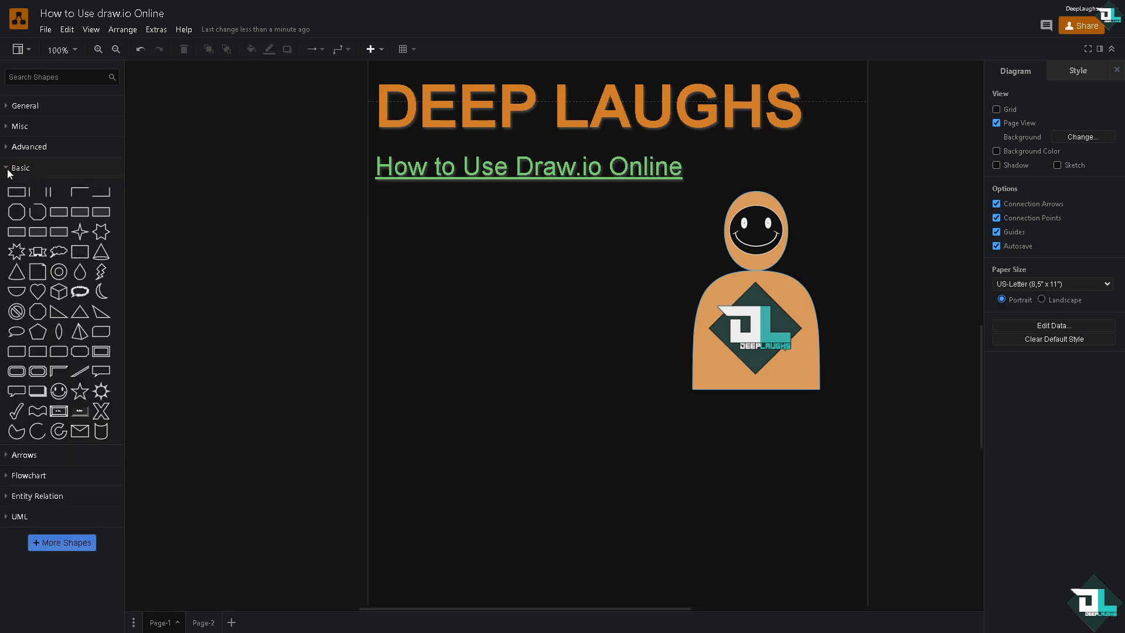
left_click(7, 169)
left_click(8, 148)
left_click(8, 148)
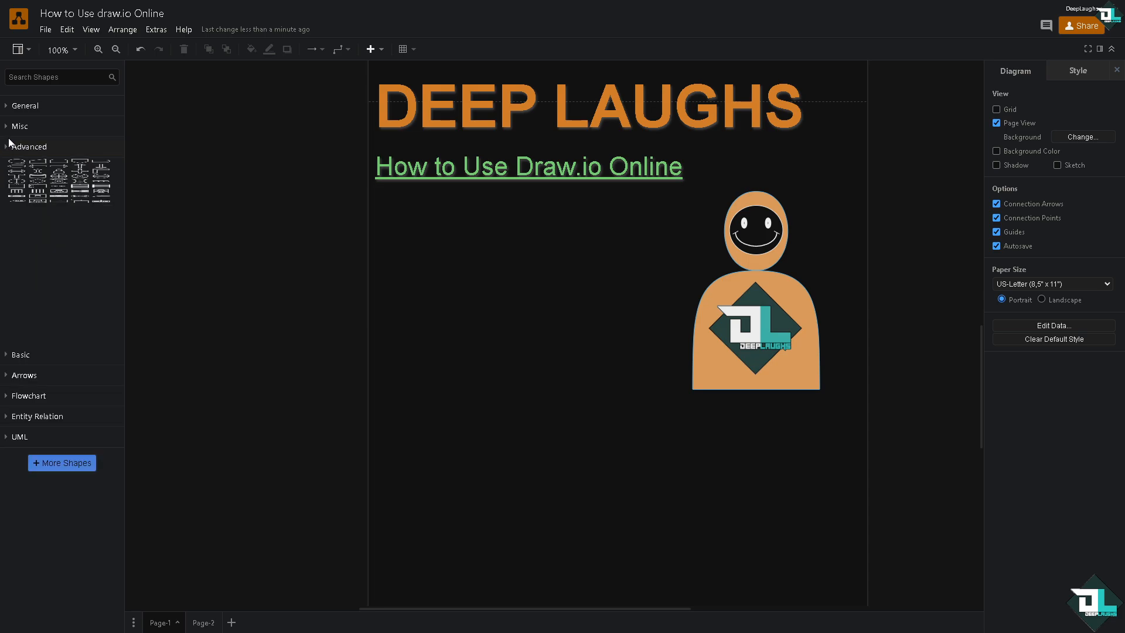
left_click(9, 127)
left_click(8, 127)
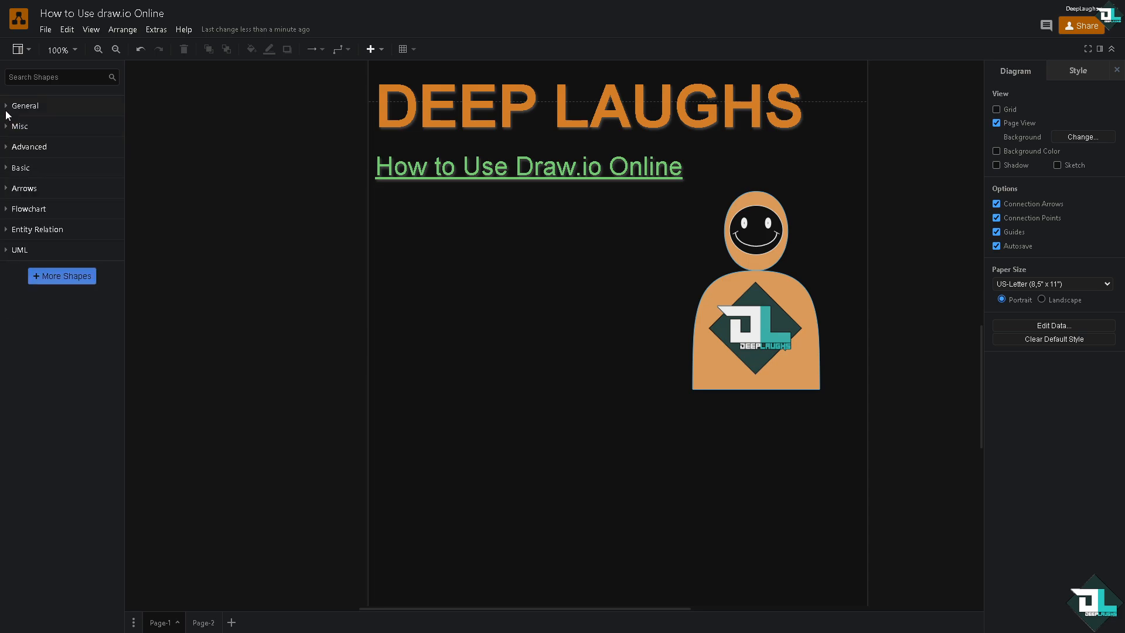
left_click(7, 106)
left_click(7, 106)
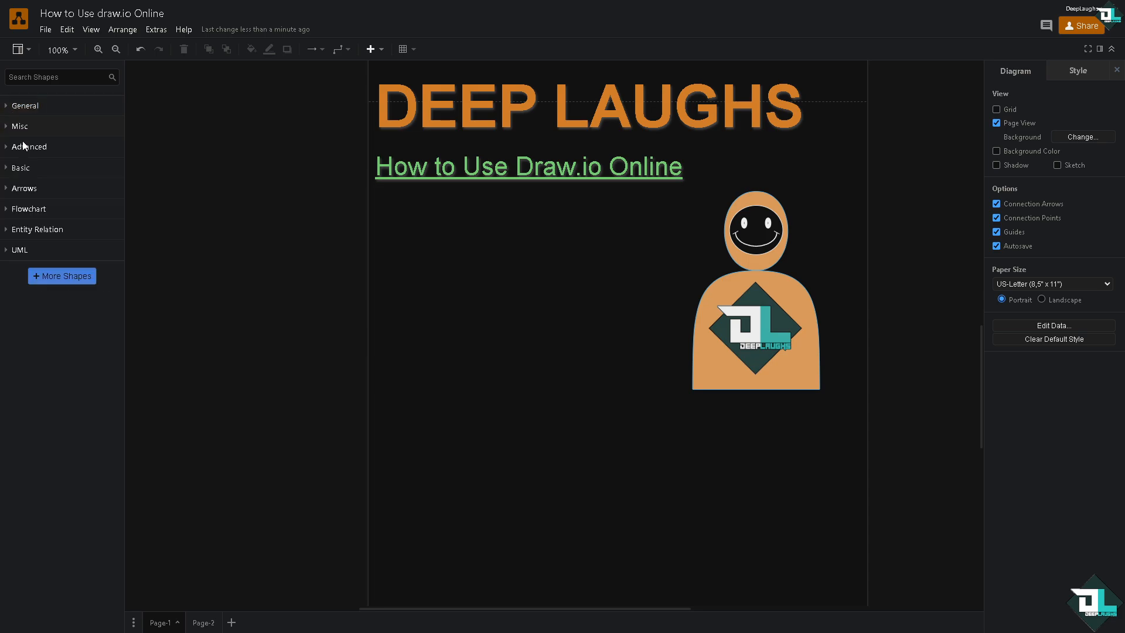
Open the More Shapes dialog and browse the available shape libraries.
left_click(75, 277)
scroll(411, 247, "down", 2)
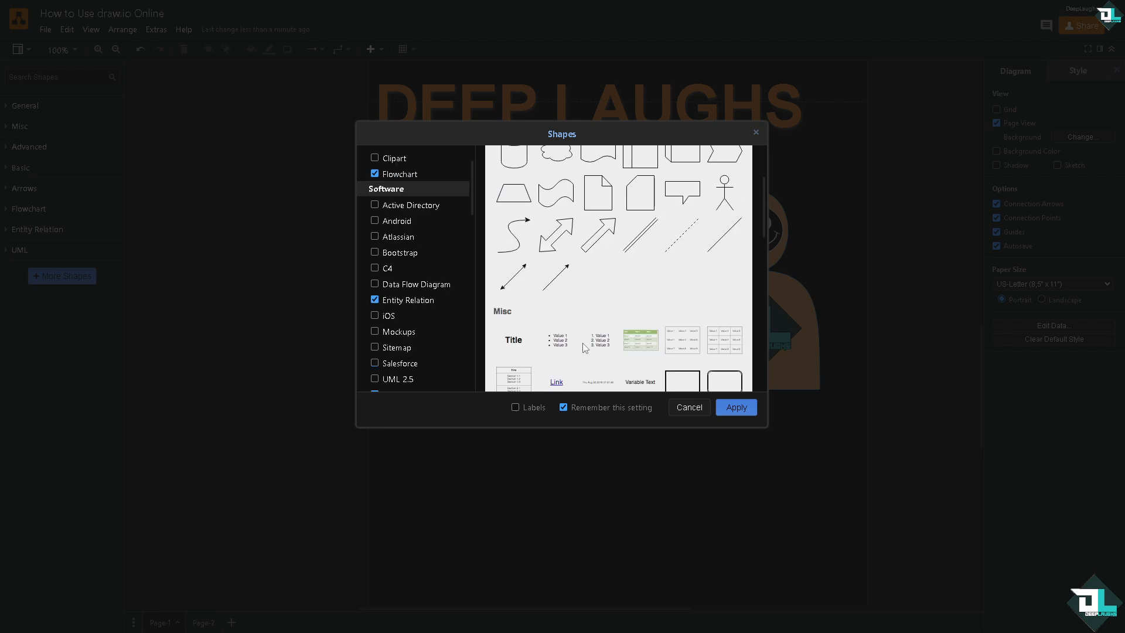
scroll(674, 352, "down", 2)
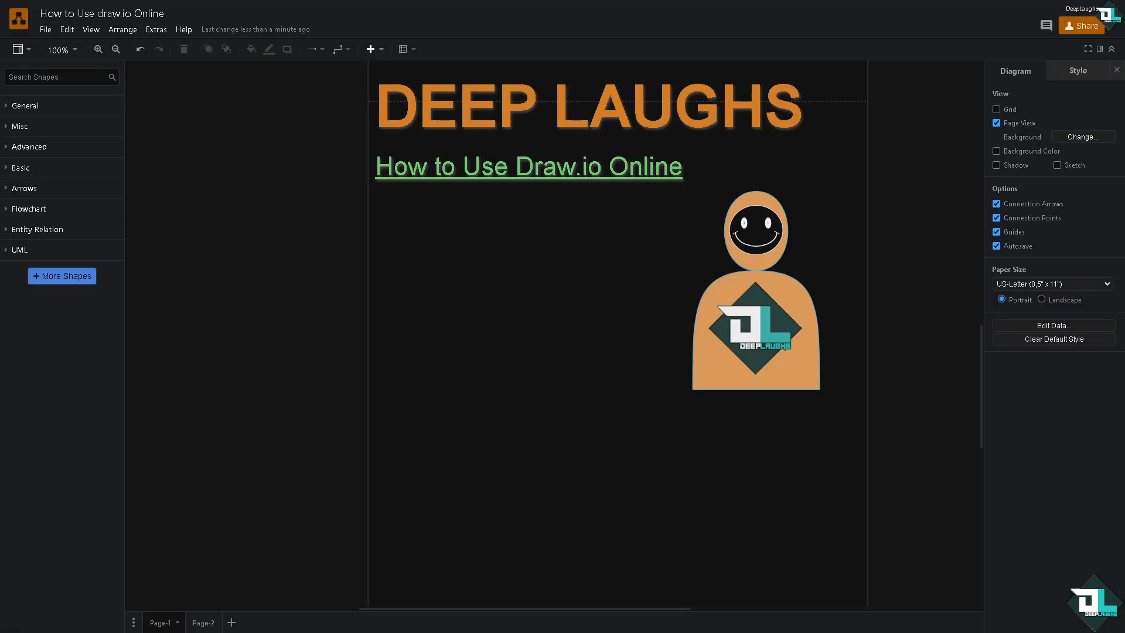
Insert the How to Use draw.io Online thumbnail image onto the canvas below the title.
left_click(61, 29)
left_click(45, 30)
mouse_move(88, 250)
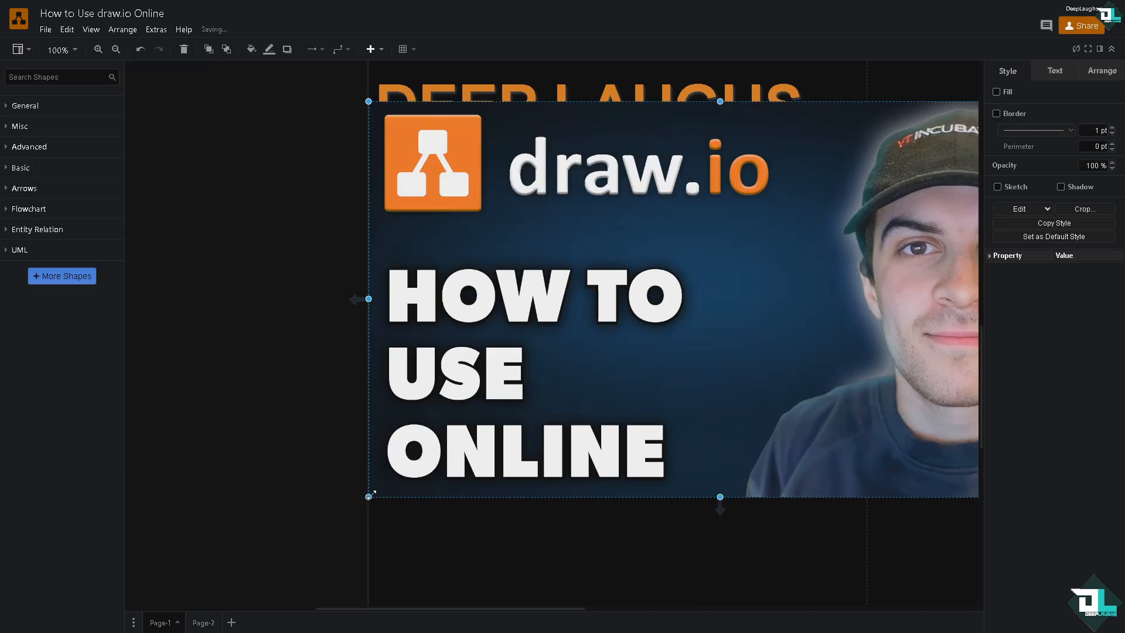
mouse_move(369, 497)
left_mouse_down()
mouse_move(787, 291)
mouse_move(580, 287)
mouse_move(546, 319)
mouse_move(557, 325)
left_mouse_up()
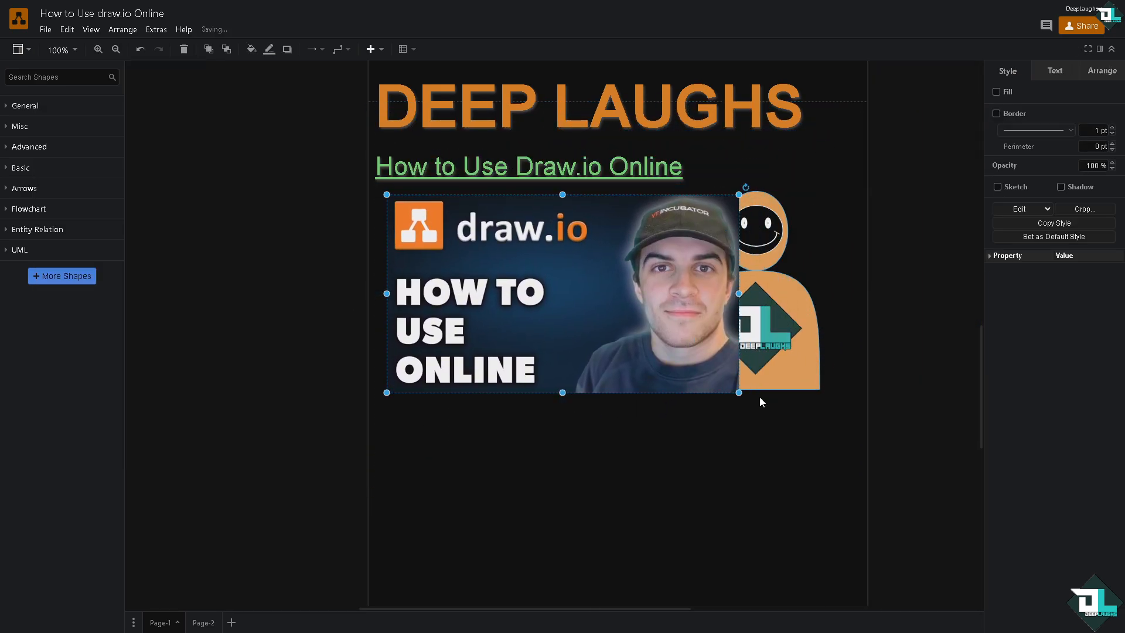
Resize and reposition the thumbnail image so it sits left of the mascot figure under the link.
left_click_drag(739, 396, 670, 361)
left_click_drag(650, 310, 638, 338)
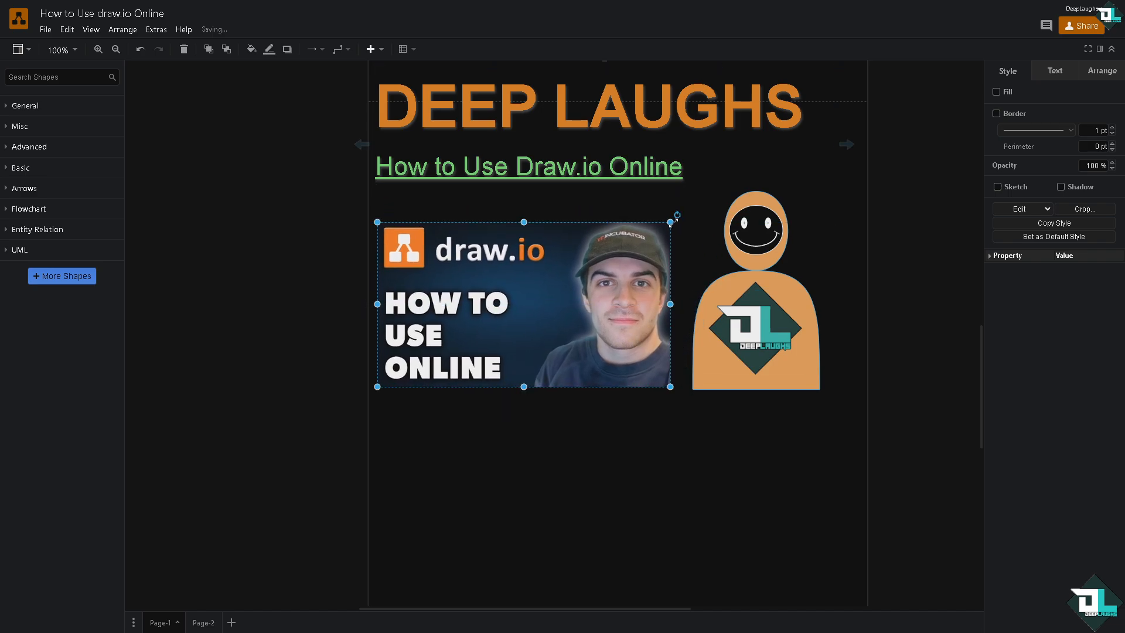
left_click_drag(671, 221, 695, 209)
left_click_drag(635, 263, 629, 265)
left_click_drag(693, 391, 687, 387)
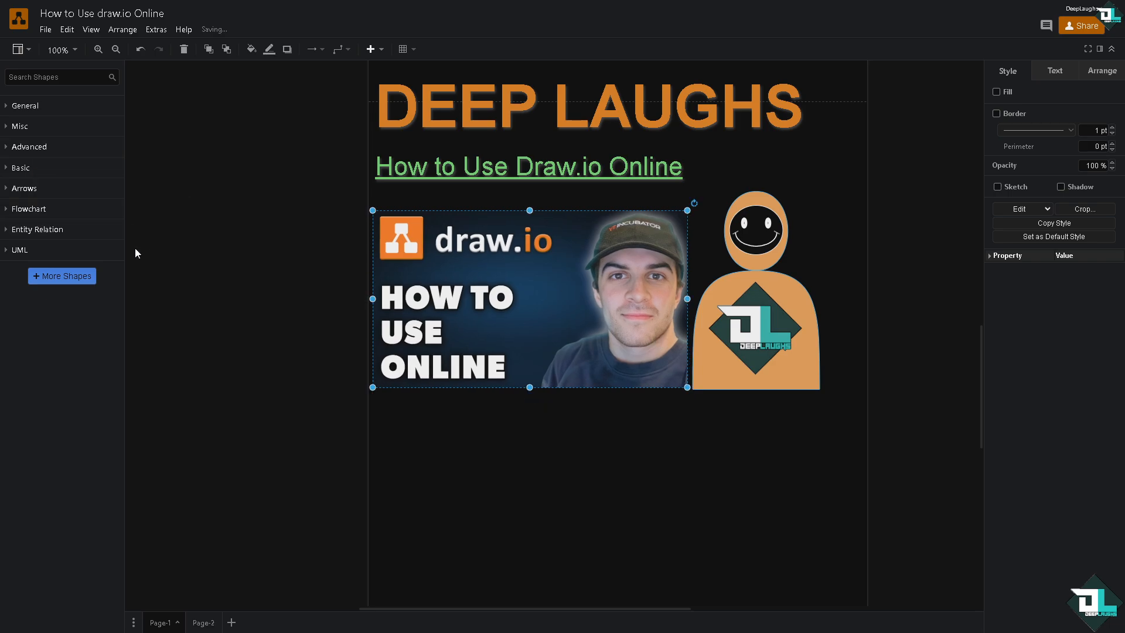
Add a UML Activity shape and a Composite State shape below the thumbnail image.
left_click(11, 210)
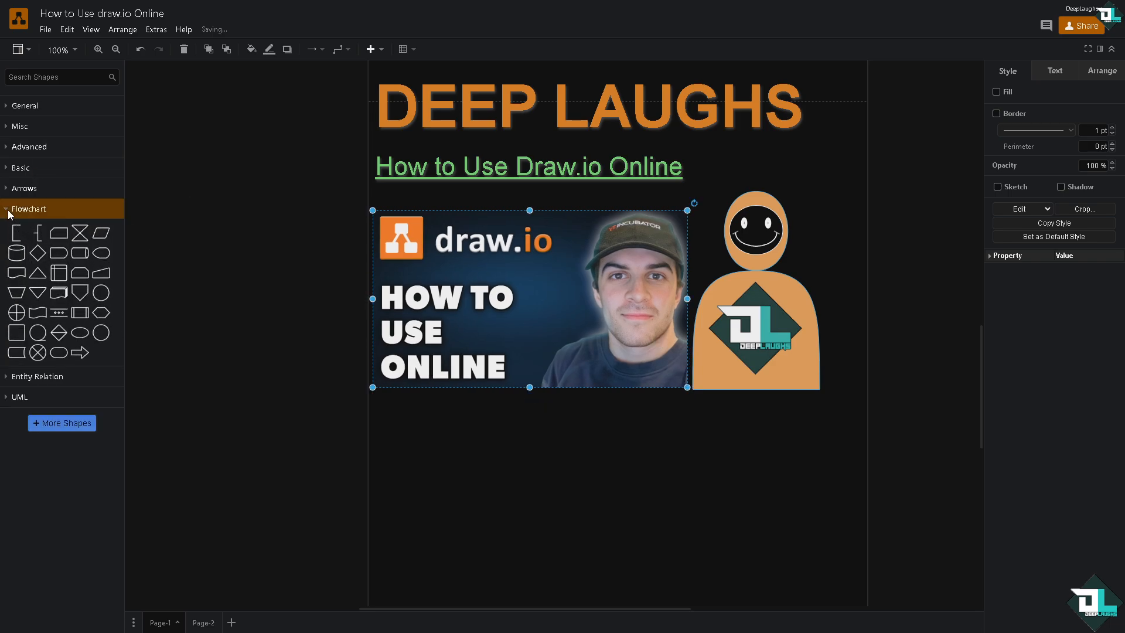
left_click(20, 209)
left_click(11, 232)
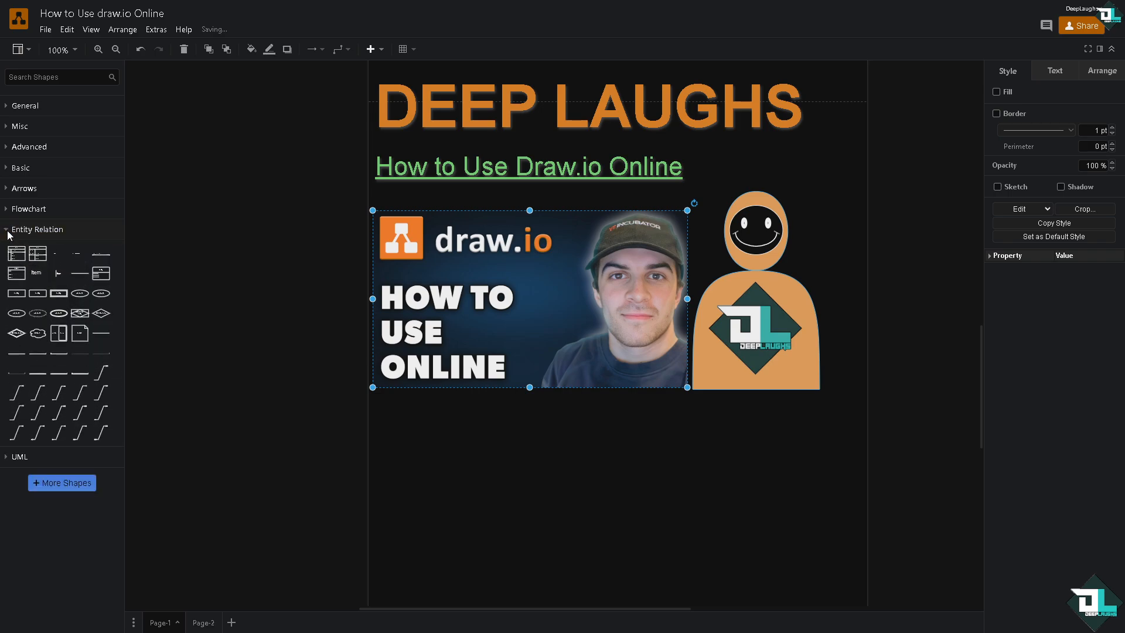
left_click(12, 230)
left_click(8, 251)
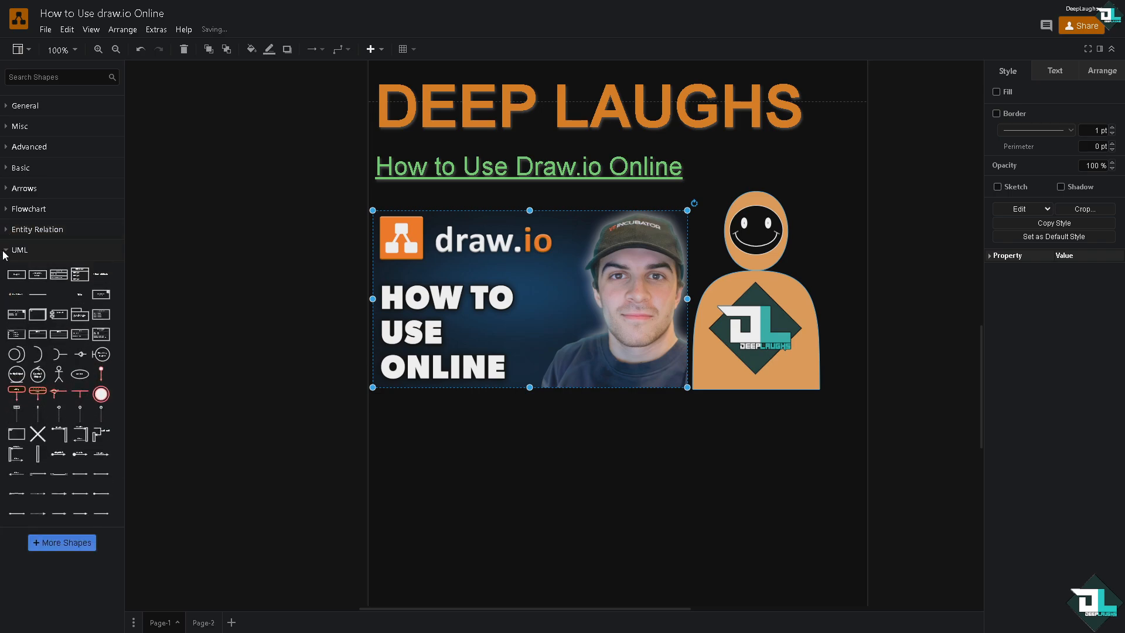
left_click_drag(20, 395, 384, 416)
left_click_drag(42, 392, 530, 428)
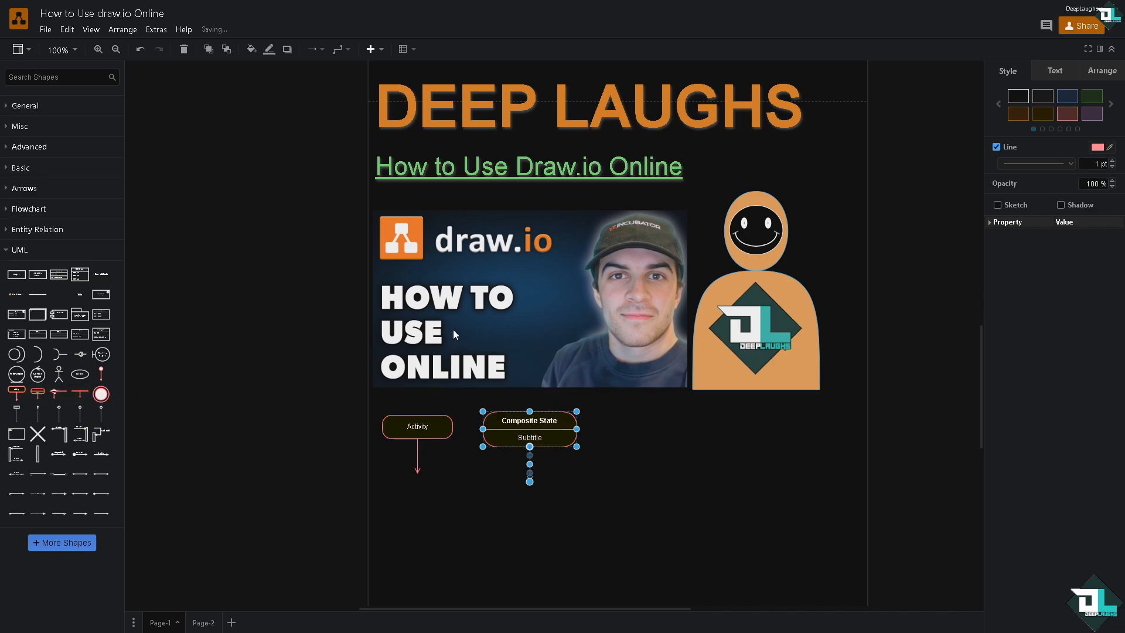
Search the shape library for SYMBOLS, nudge the Composite State shape left, and place an orange magnifier symbol beside it.
type("s")
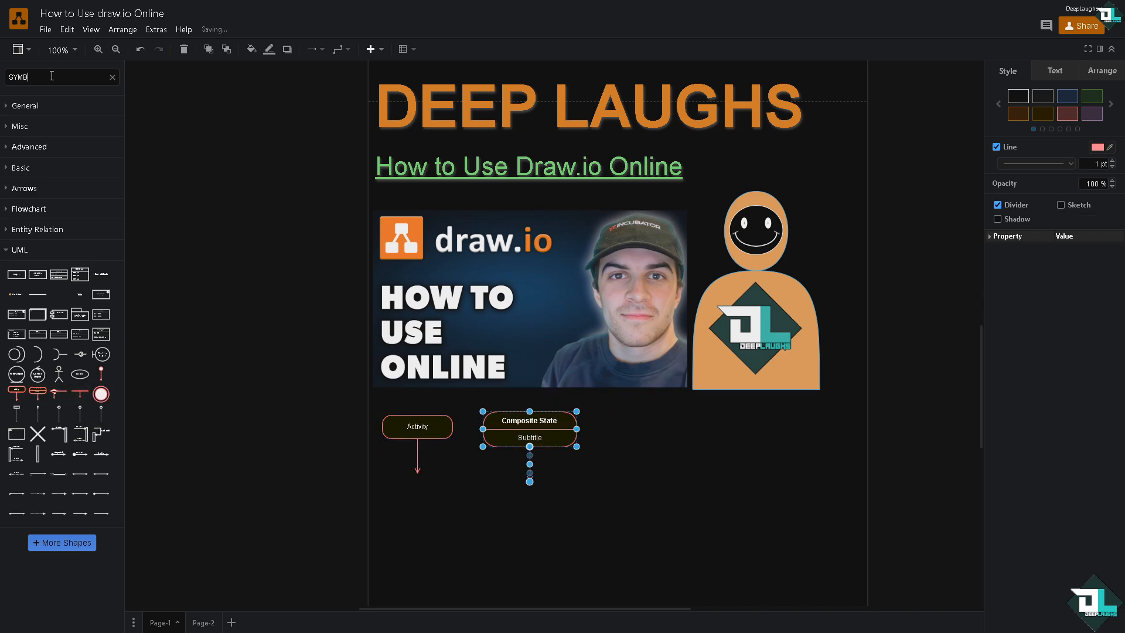
type("YMBOLS")
key("Return")
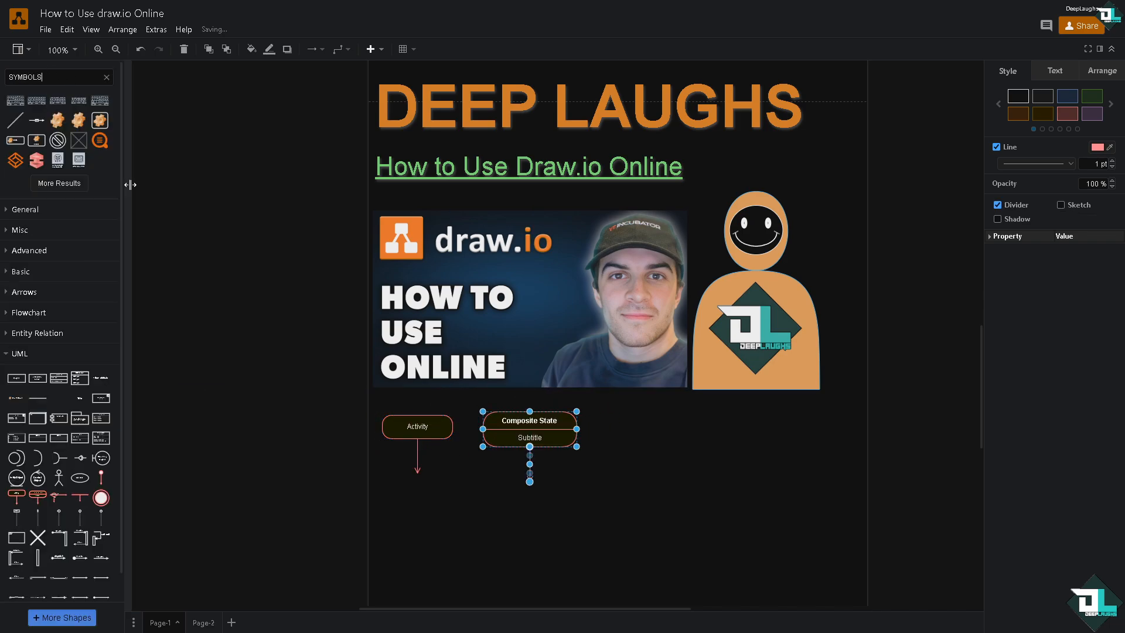
left_click_drag(526, 432, 503, 430)
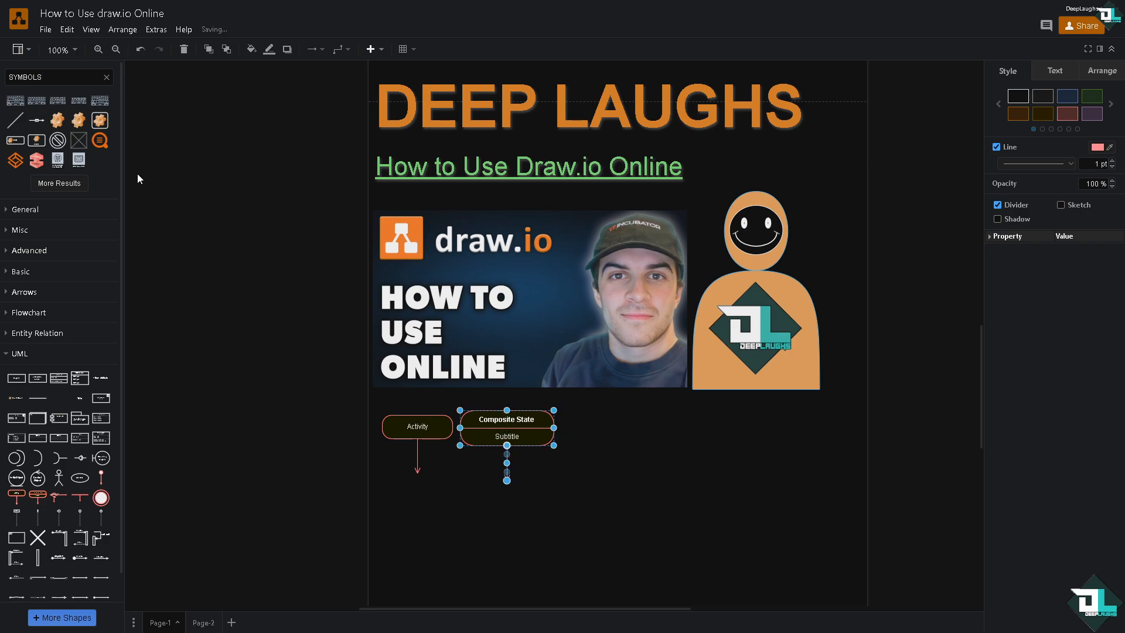
left_click_drag(99, 140, 571, 422)
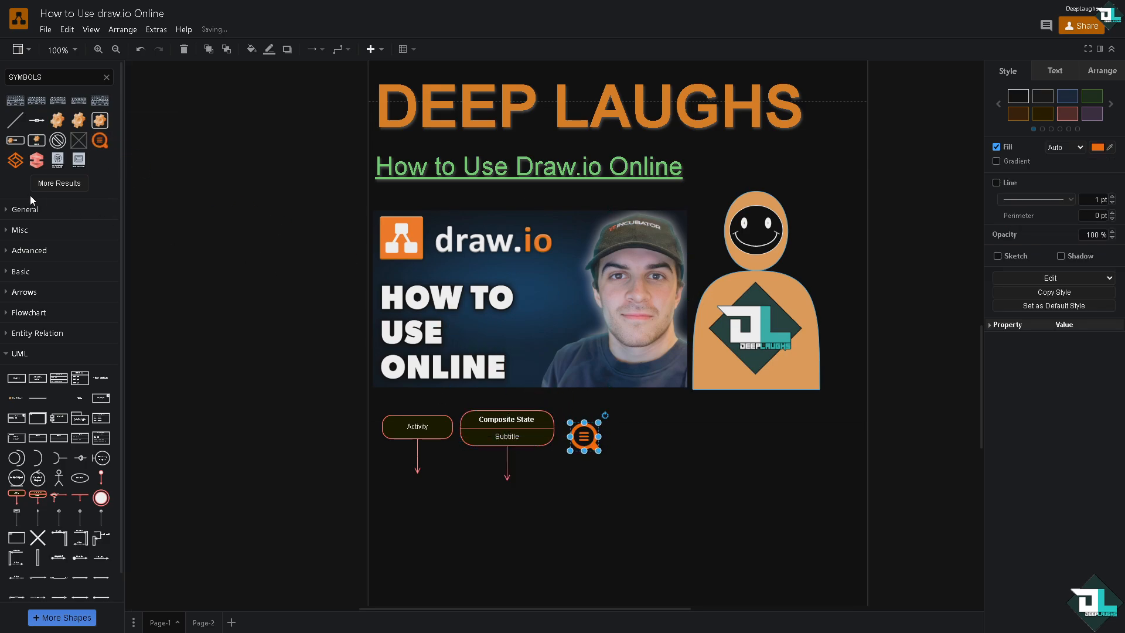
Show more symbol results and add a red and an orange symbol, arranging all three in a row right of Composite State.
left_click(51, 185)
left_click_drag(40, 170, 648, 436)
left_click_drag(17, 161, 744, 445)
left_click(624, 430)
left_click_drag(655, 437, 620, 414)
left_click_drag(689, 432, 668, 422)
left_click_drag(742, 446, 665, 421)
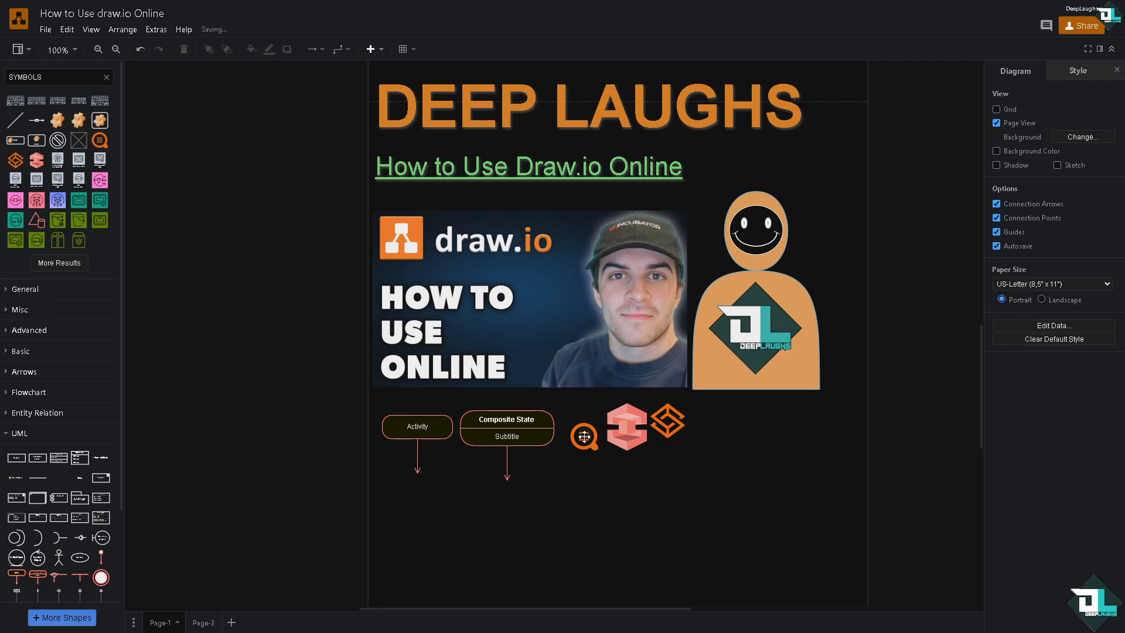
key("Escape")
left_click_drag(585, 437, 579, 429)
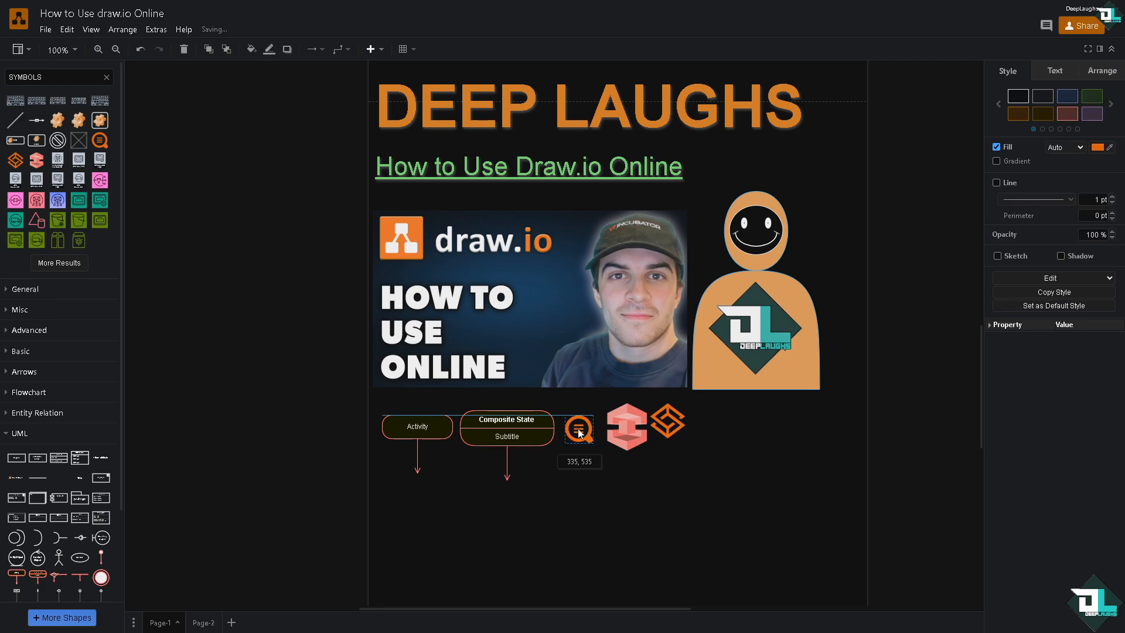
Add five more symbols: a pink icon at the row's end, plus teal, pink email, triangle-cylinder and green icons beneath.
left_click_drag(99, 180, 715, 426)
left_click_drag(104, 203, 389, 477)
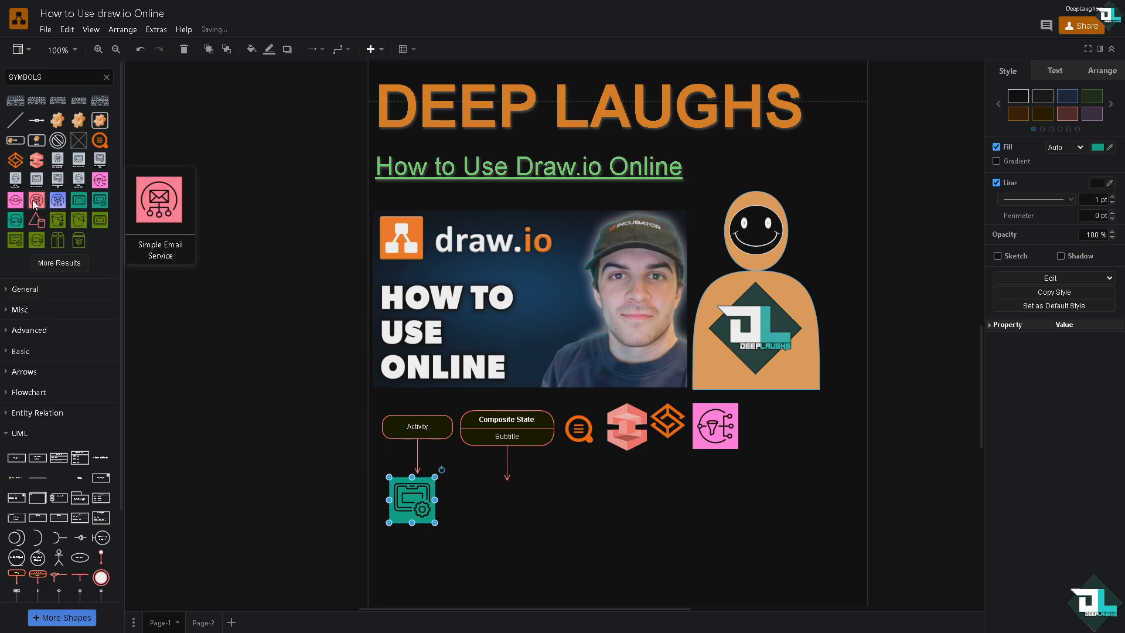
left_click_drag(36, 202, 445, 479)
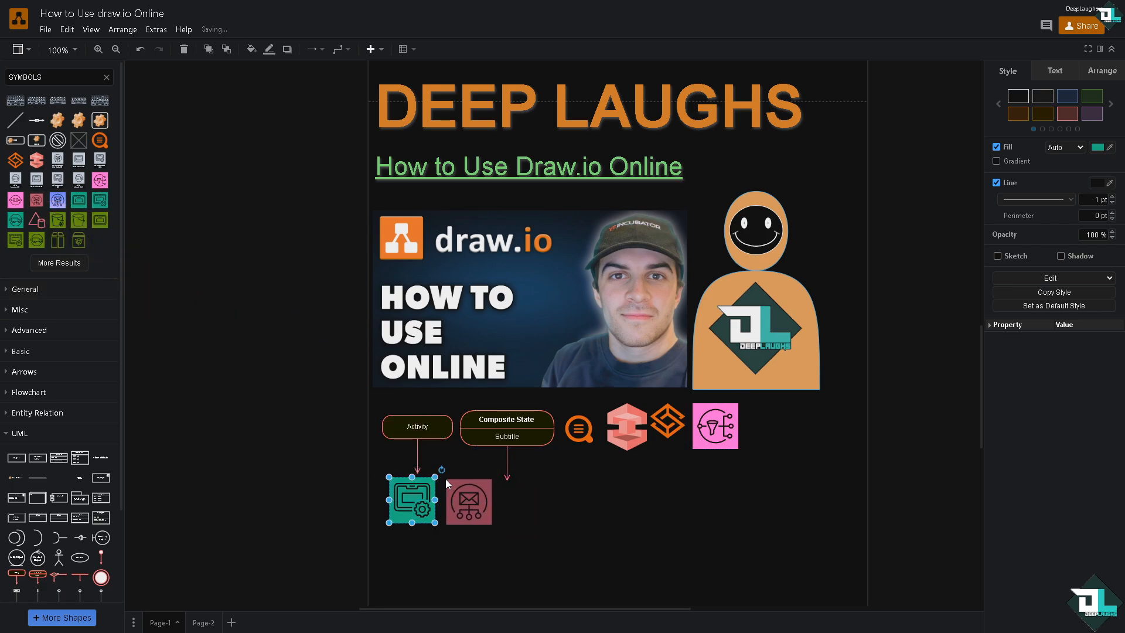
left_click_drag(36, 223, 511, 470)
left_click_drag(100, 221, 570, 460)
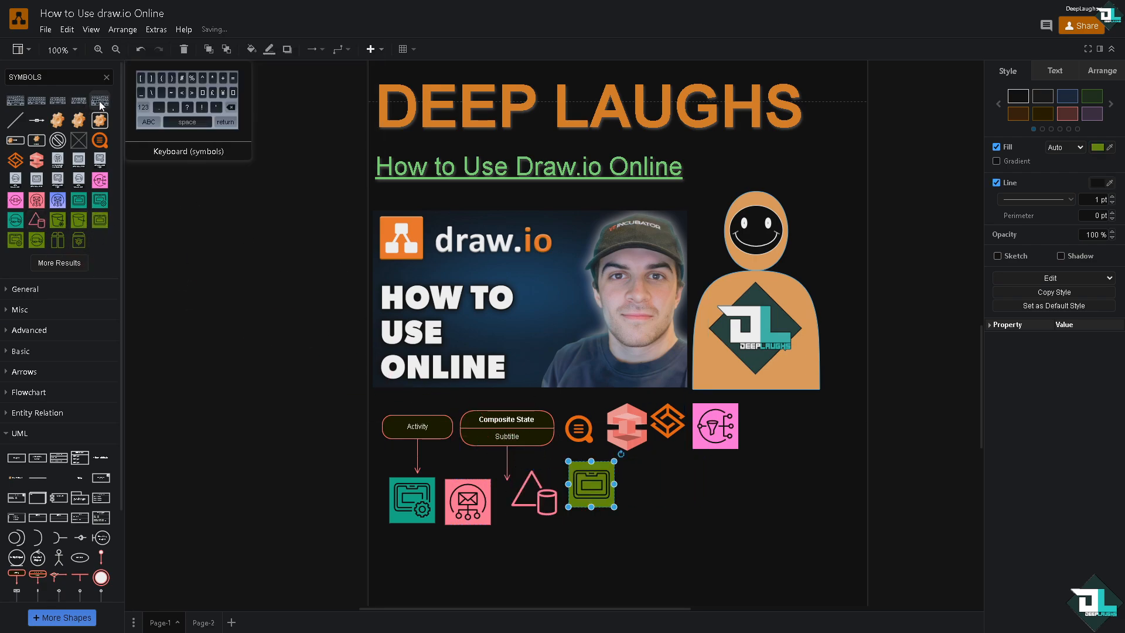
Add a Keyboard (symbols) shape resized to about 264 x 146 and a UML Actor figure at the row's right end.
left_click_drag(79, 101, 634, 468)
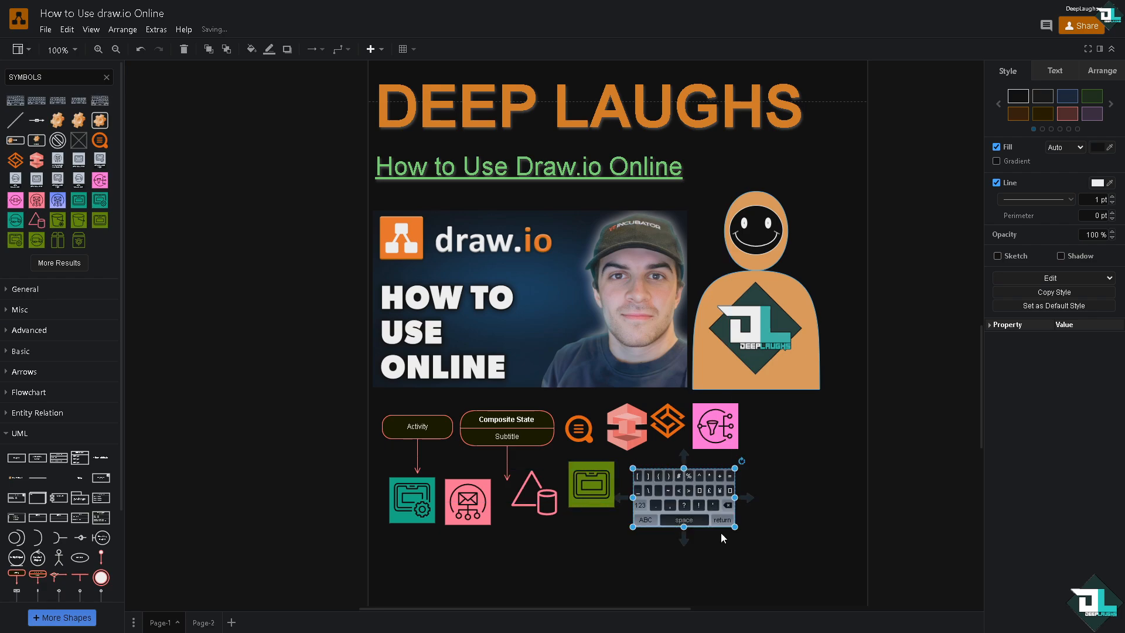
left_click_drag(737, 529, 788, 553)
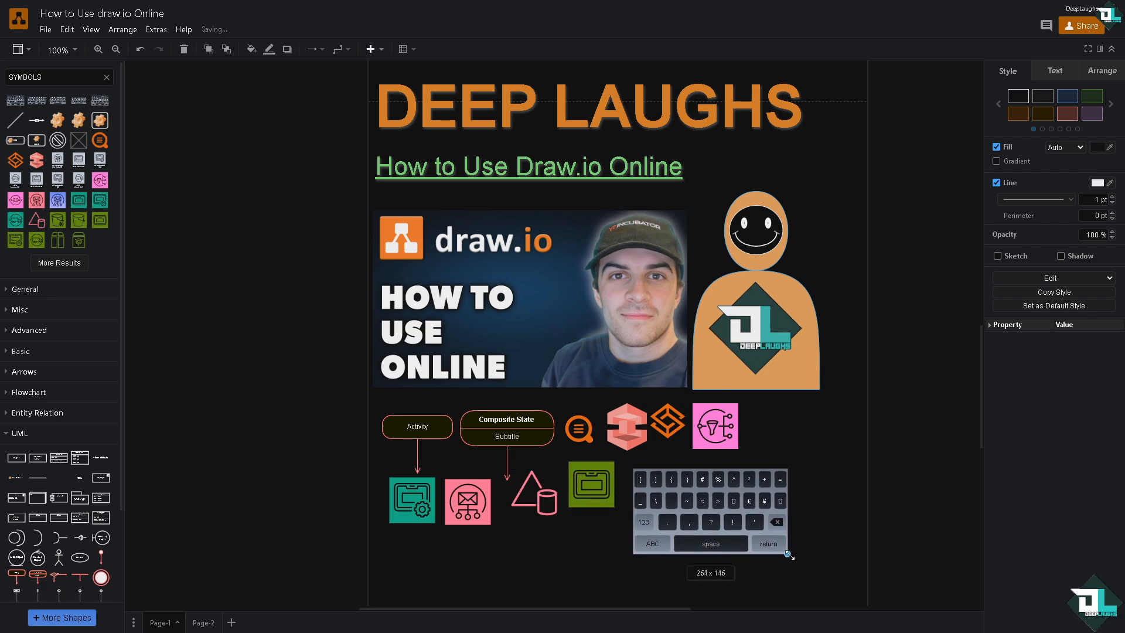
mouse_move(65, 554)
left_click_drag(65, 554, 789, 453)
left_click_drag(791, 406, 799, 402)
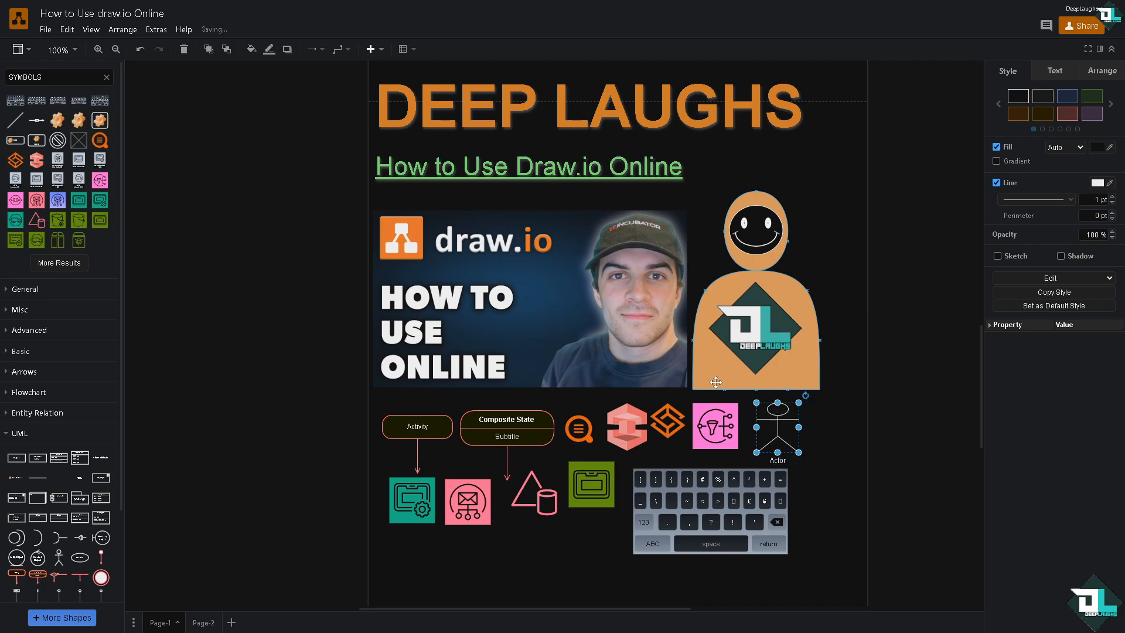
Change the Activity shape's line color to green.
left_click(441, 426)
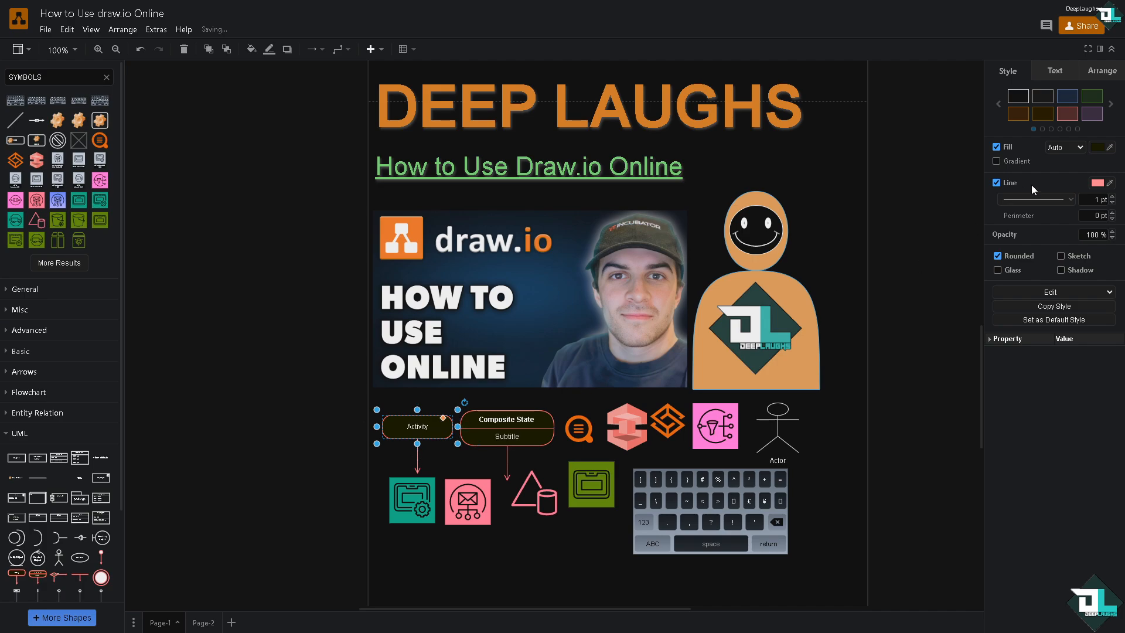
left_click(1098, 183)
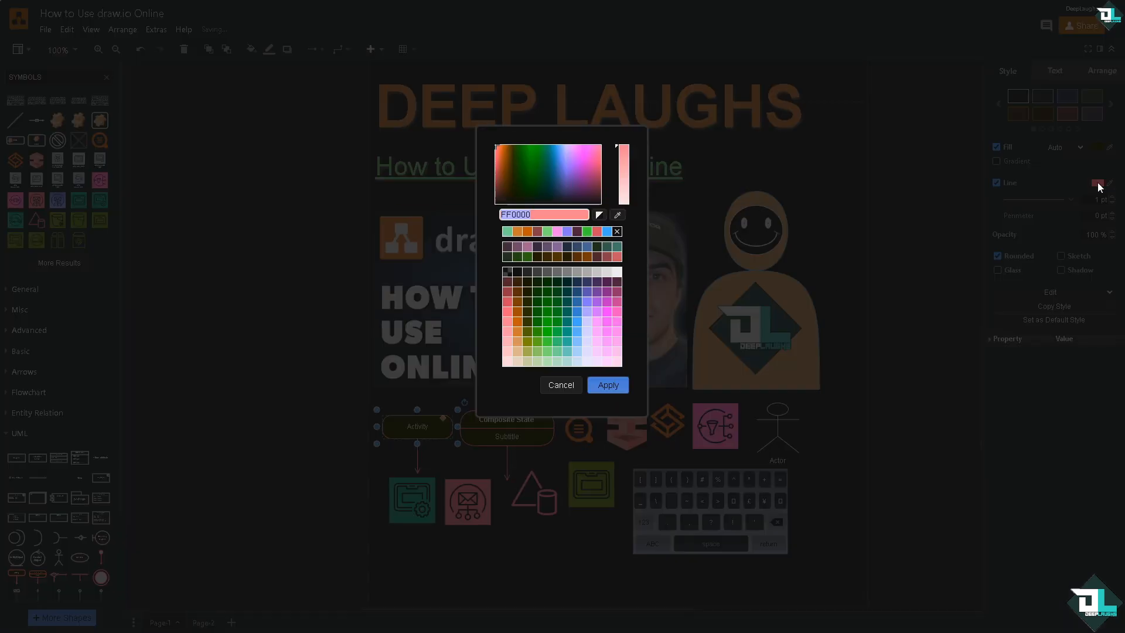
left_click(551, 340)
left_click(608, 385)
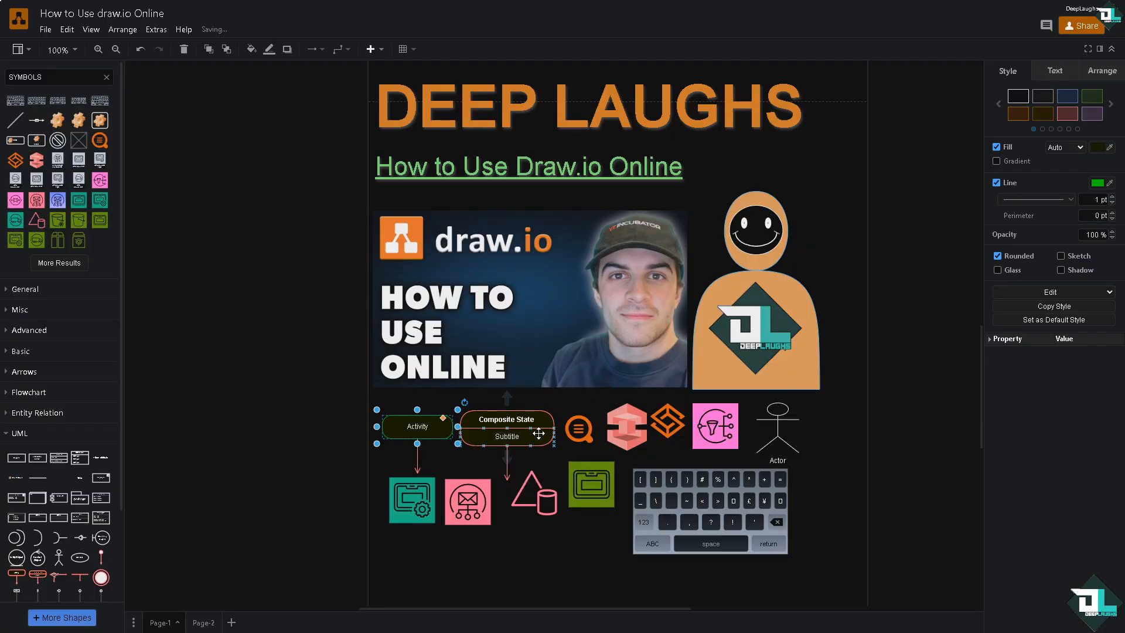
Change the Composite State shape's line color to pink.
left_click(538, 434)
left_click(1098, 197)
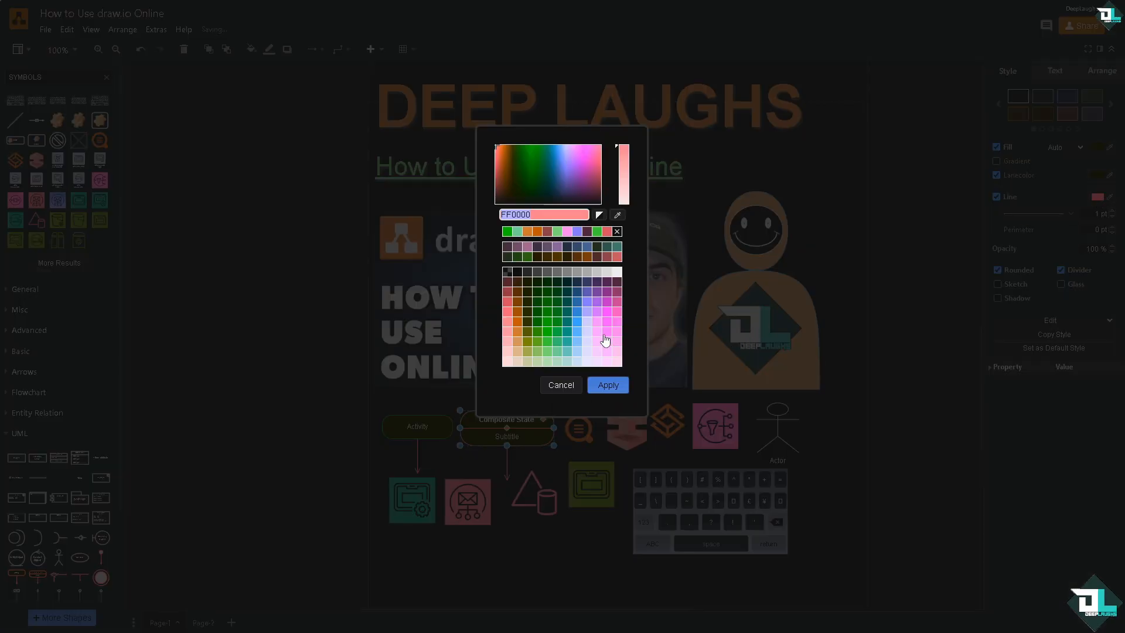
left_click(609, 314)
left_click(607, 385)
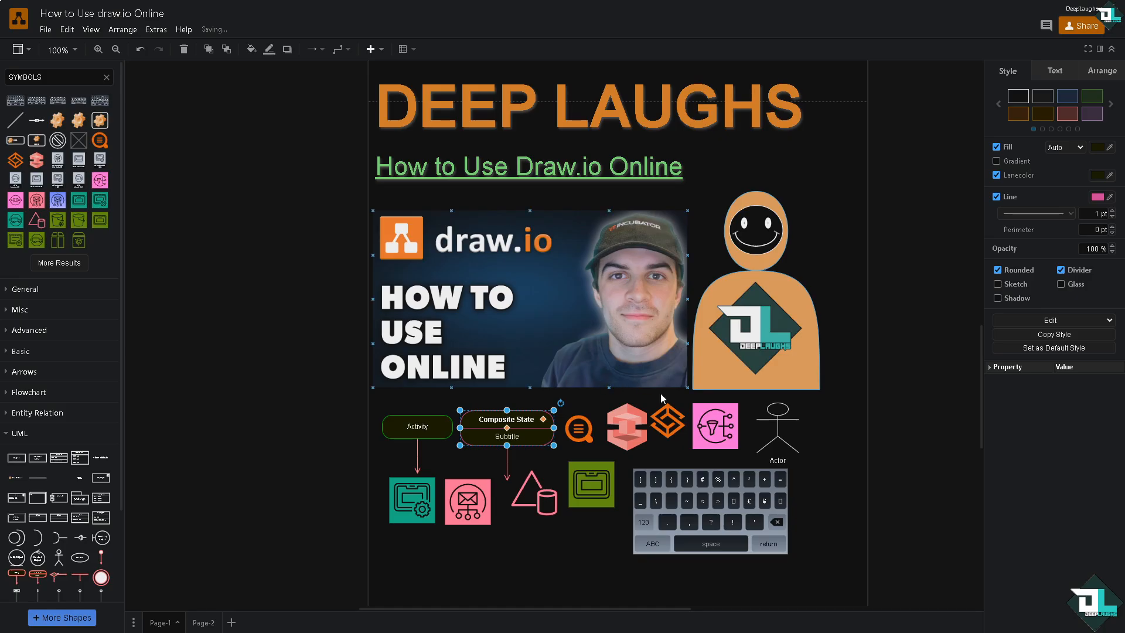
Set the Actor figure's line color to orange FF8000.
left_click(844, 396)
left_click(777, 431)
left_click(1098, 183)
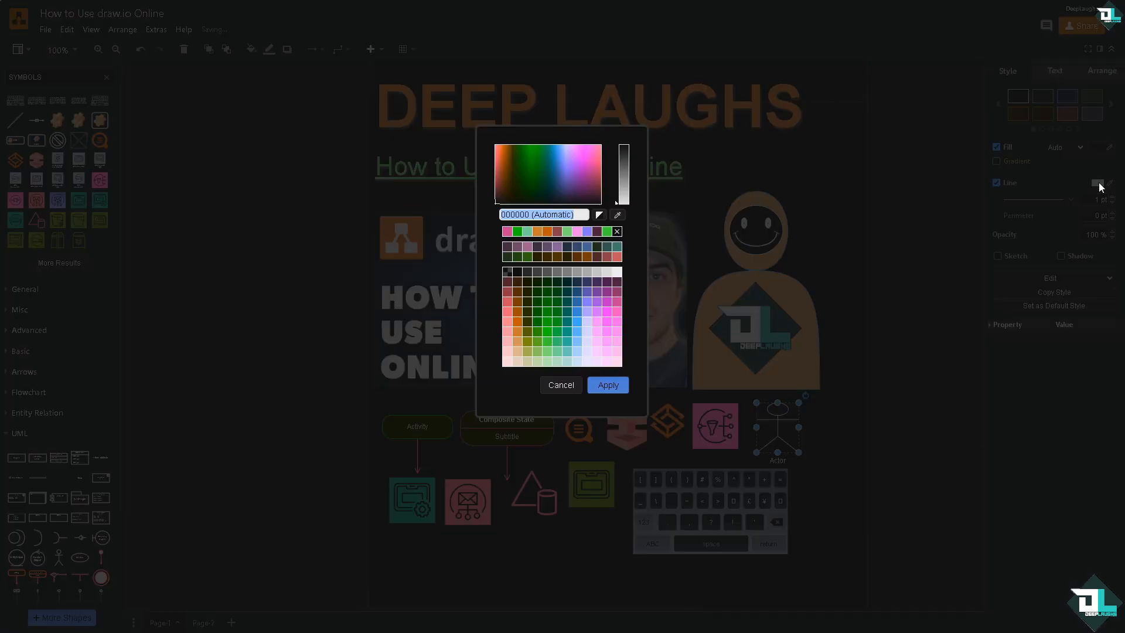
left_click(518, 321)
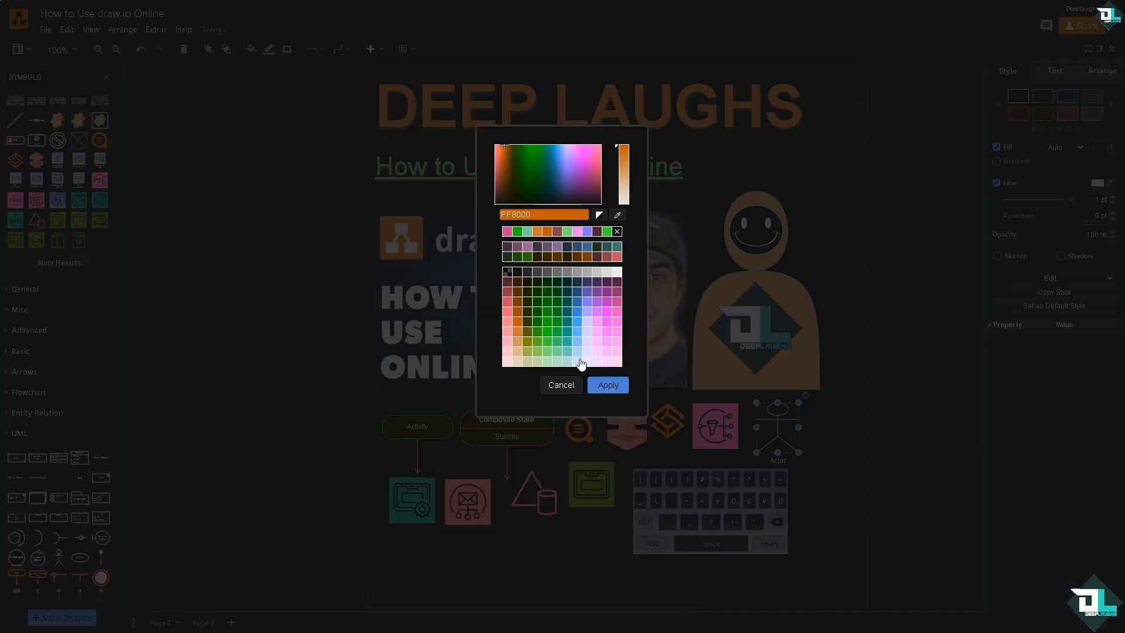
left_click(608, 385)
left_click(855, 353)
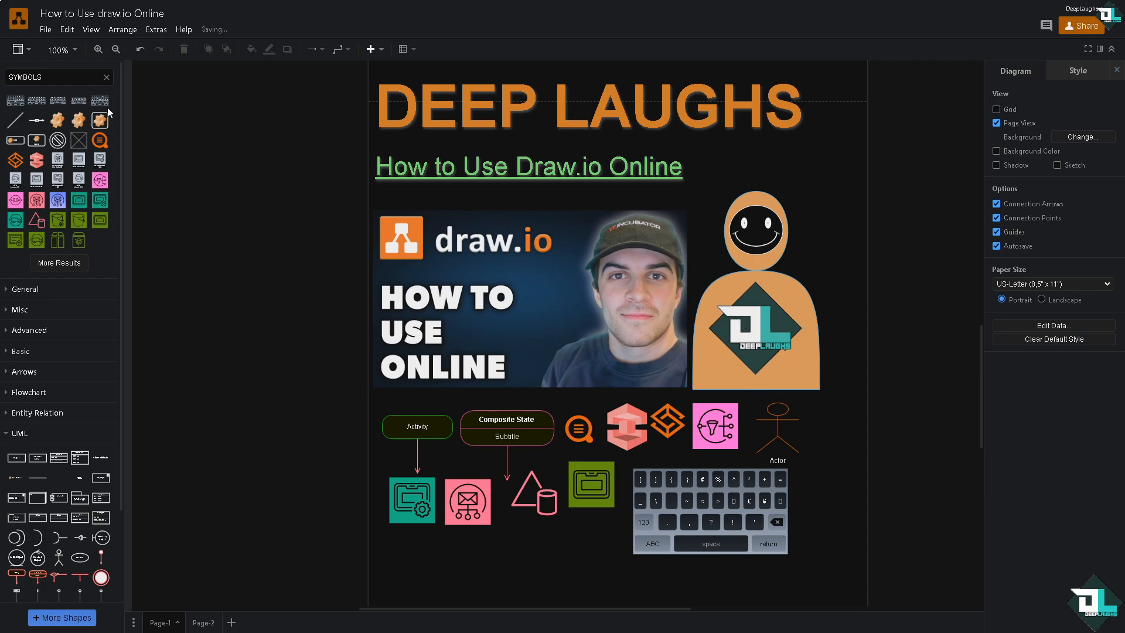
Save the diagram, then open the sharing options and cancel them.
left_click(47, 33)
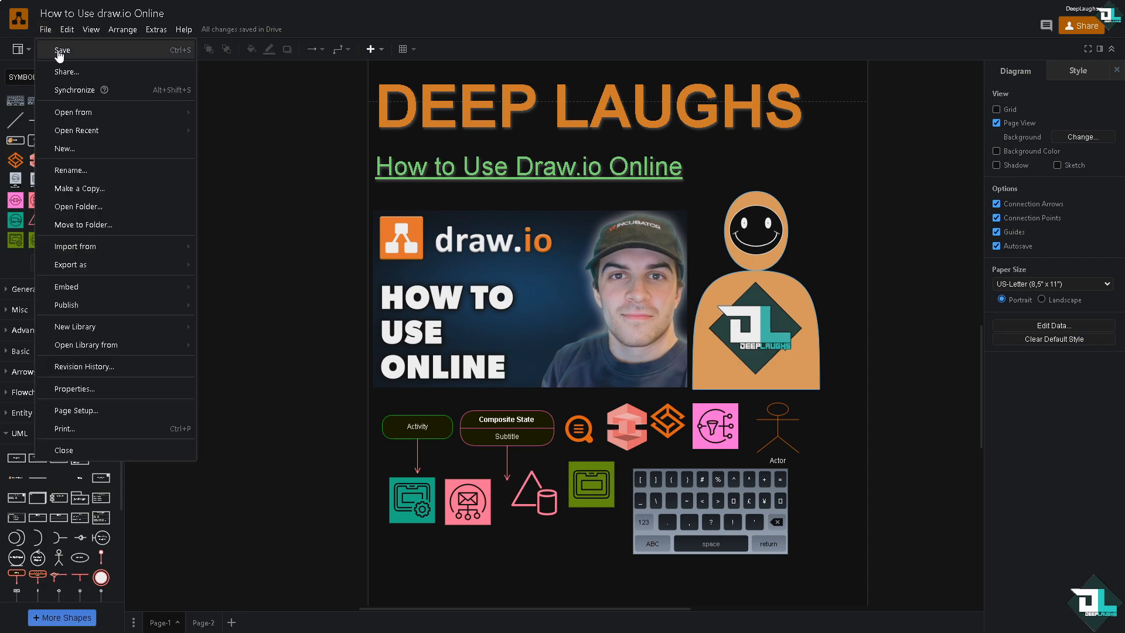
left_click(59, 51)
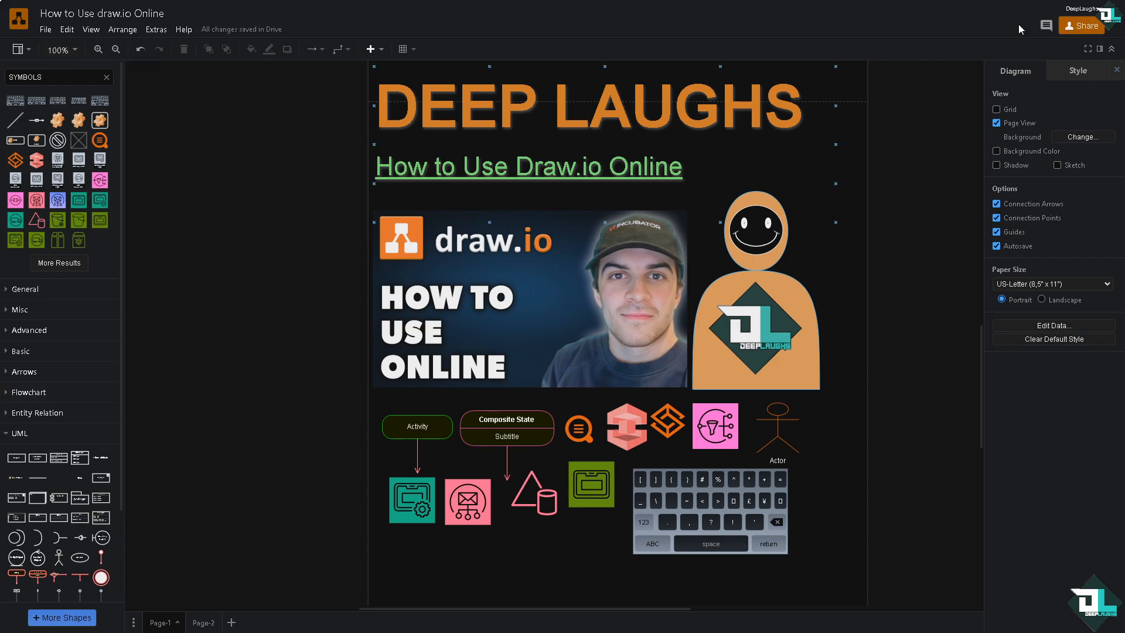
left_click(1085, 26)
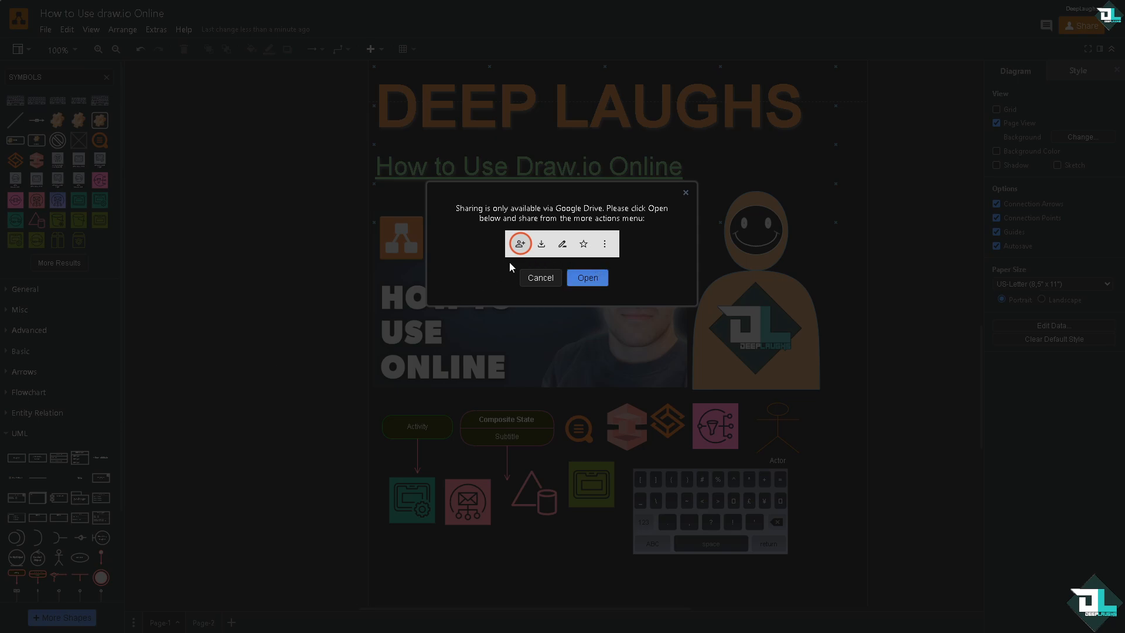
left_click(544, 277)
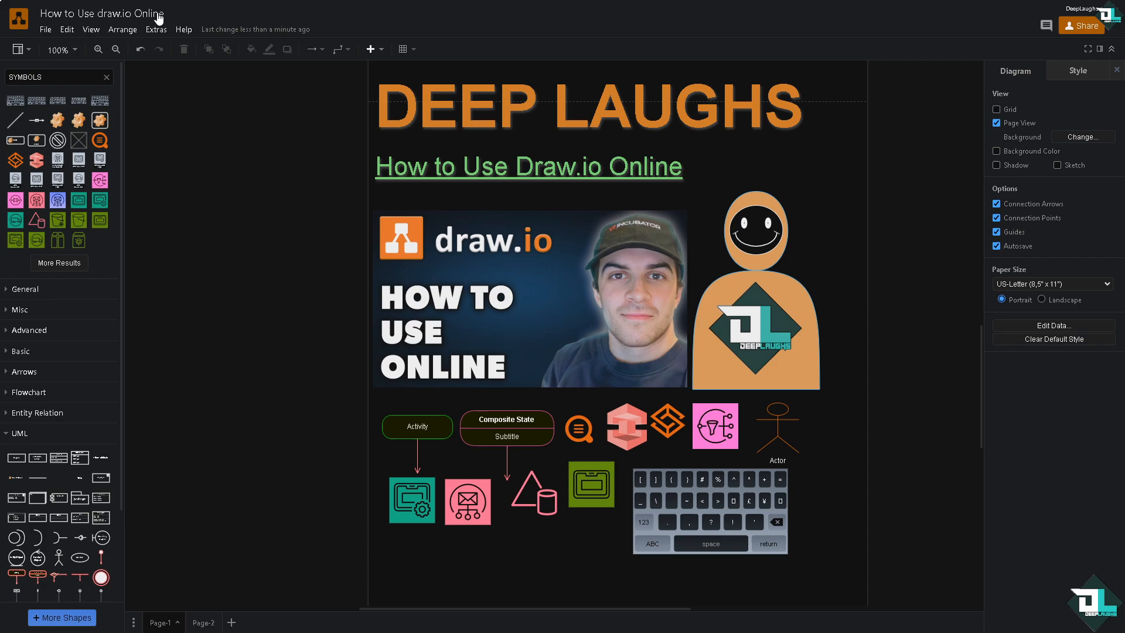
Export the diagram as SVG with Transparent Background, Shadow and Embed Fonts enabled.
left_click(46, 31)
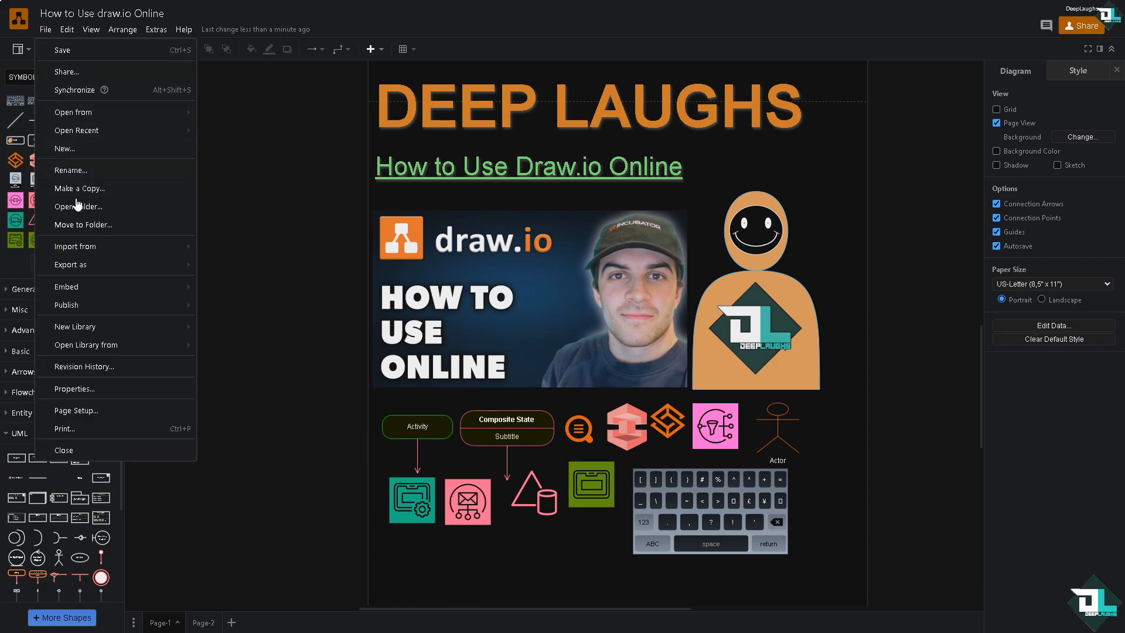
mouse_move(127, 274)
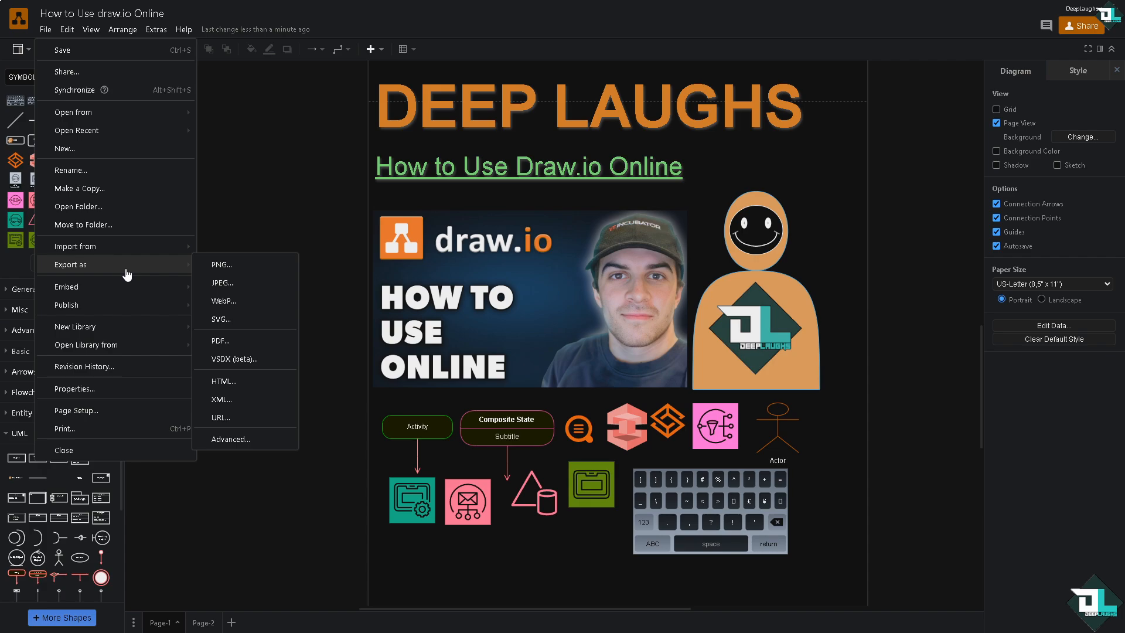
left_click(237, 320)
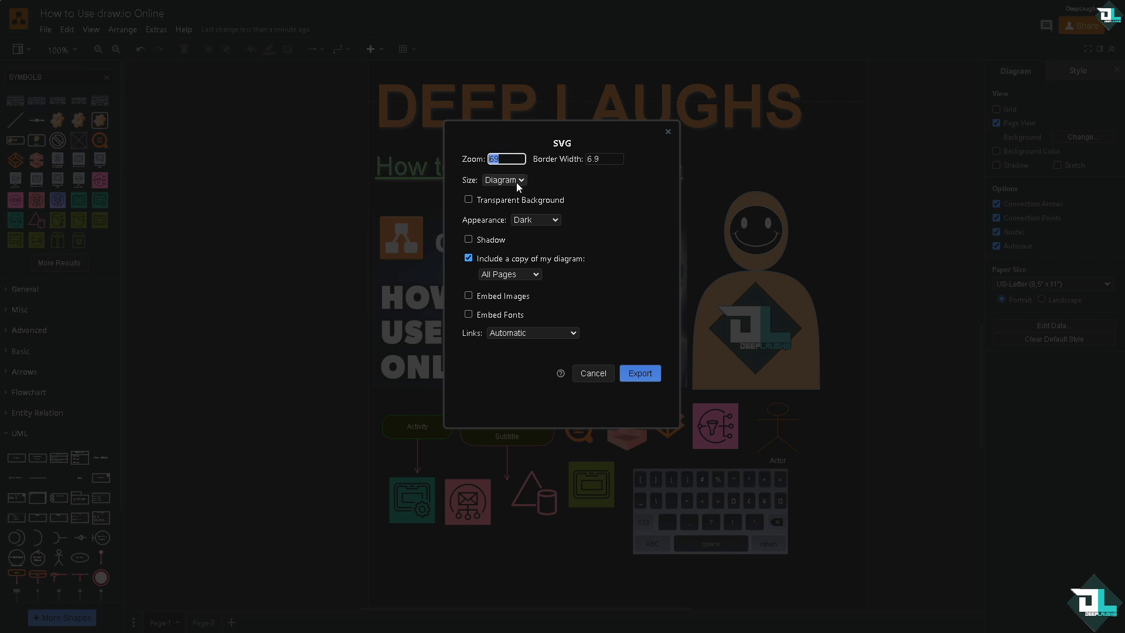
left_click(469, 199)
left_click(469, 239)
left_click(468, 314)
left_click(641, 373)
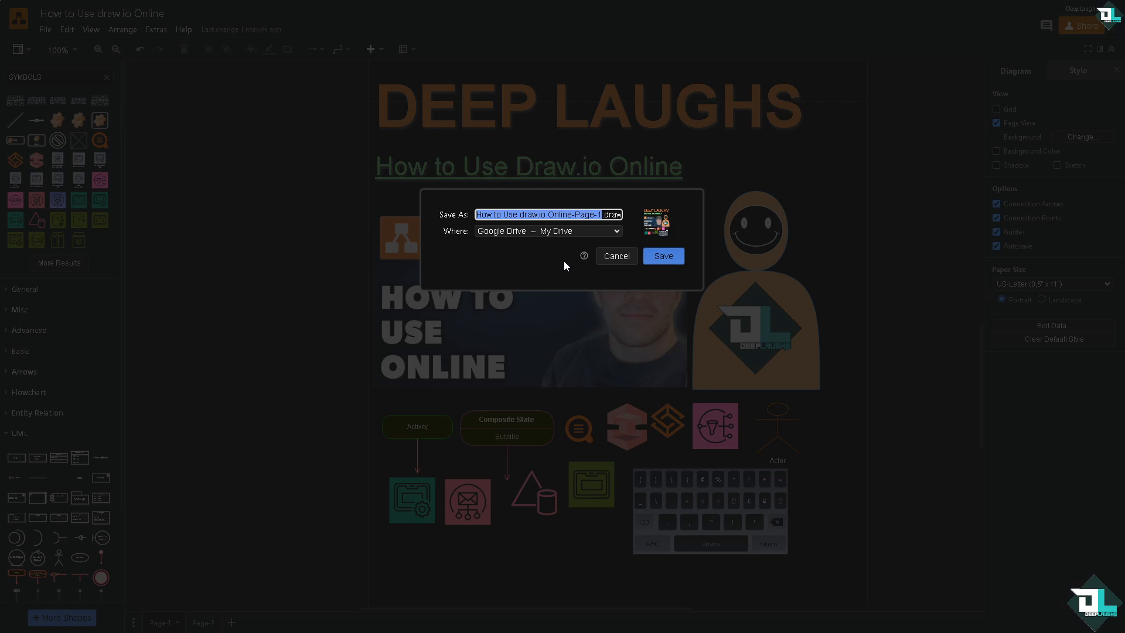
Save the SVG export to Google Drive – My Drive.
left_click(584, 230)
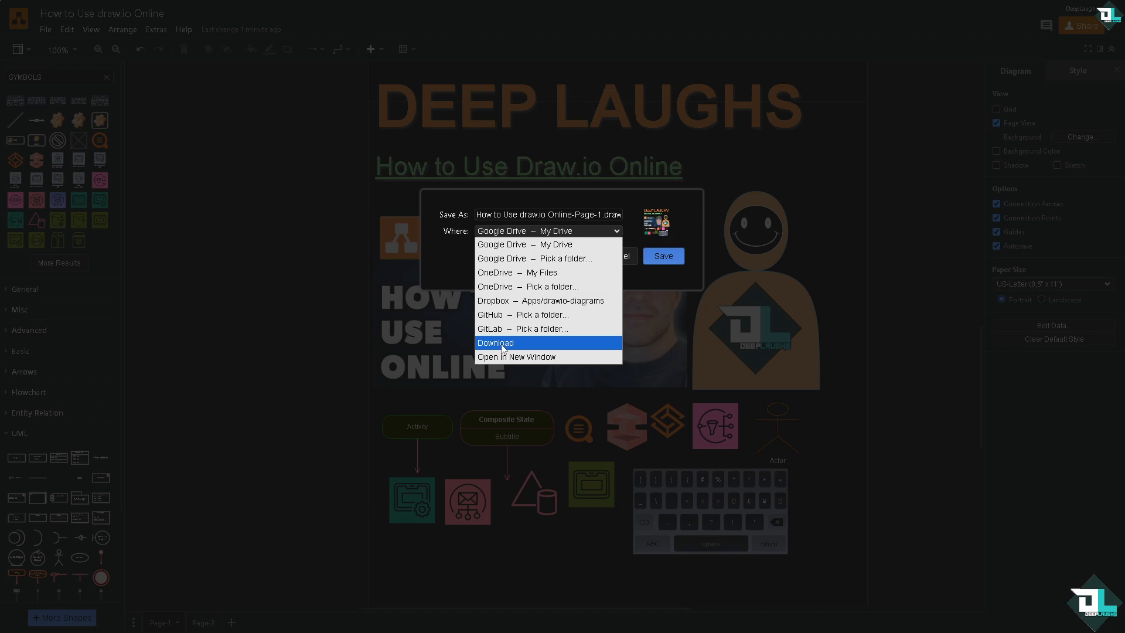
left_click(446, 257)
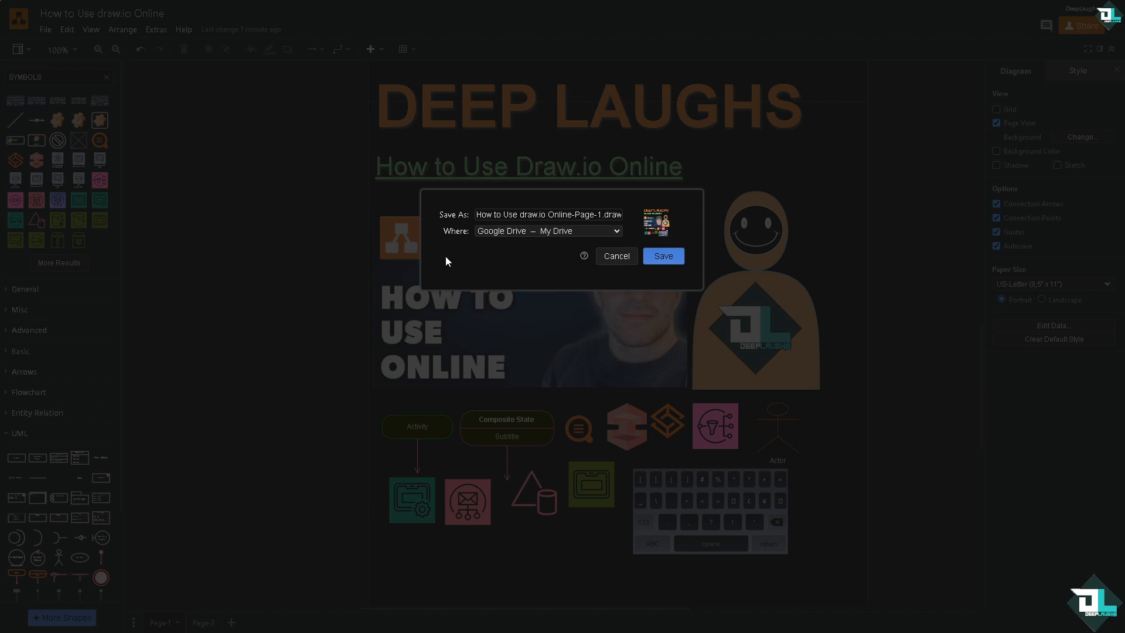
left_click(664, 256)
Publish the diagram as a public URL link and open its preview.
left_click(45, 29)
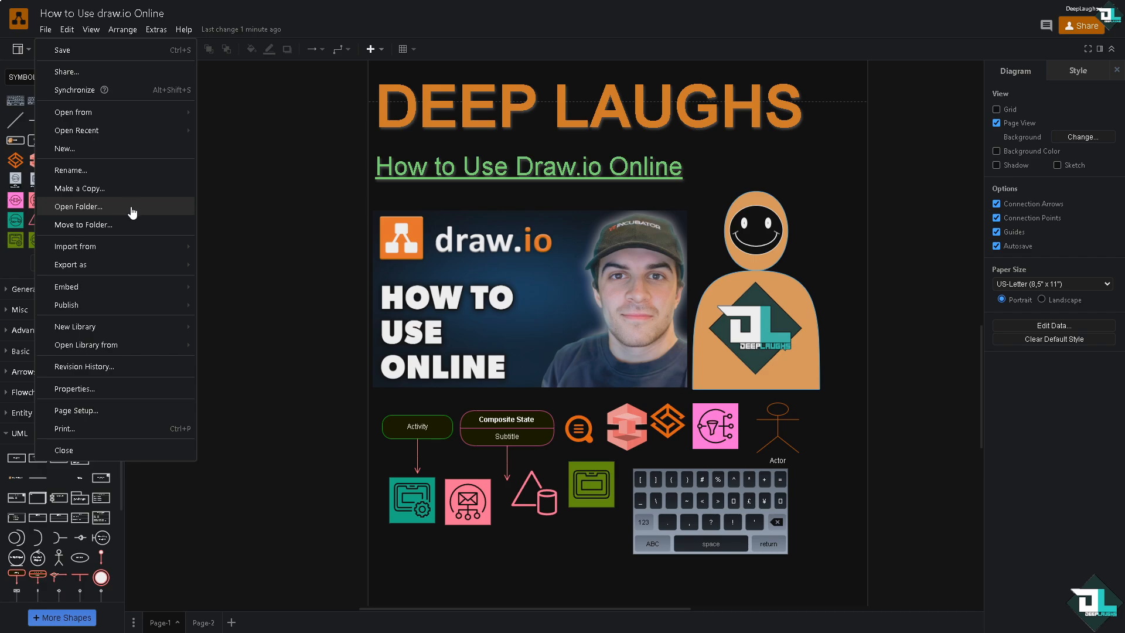
mouse_move(143, 305)
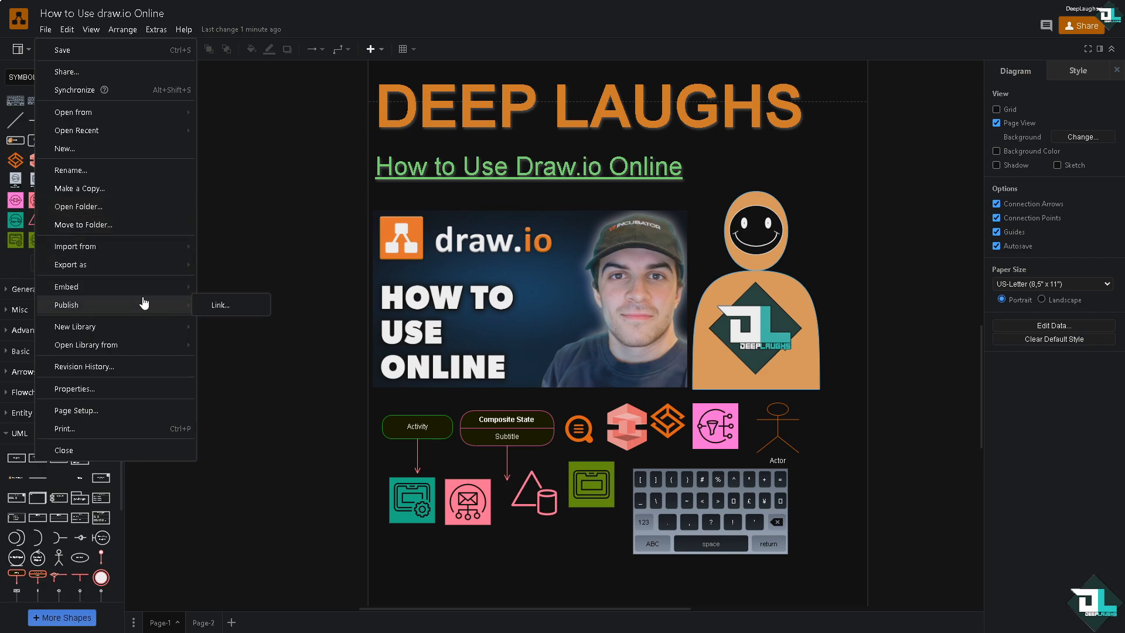
left_click(221, 306)
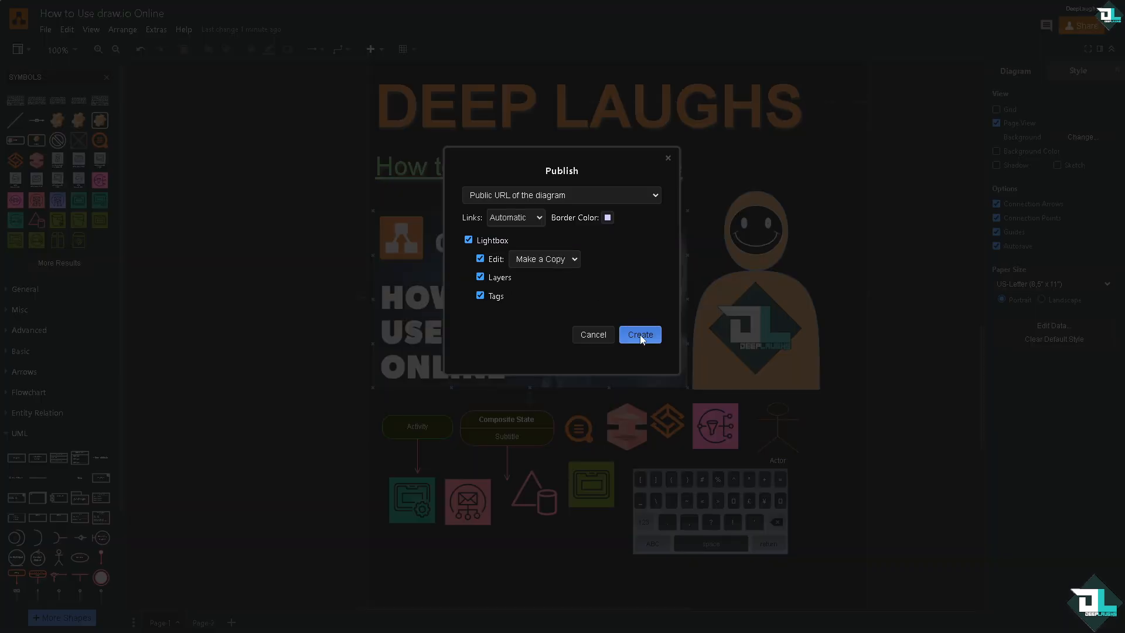
left_click(640, 335)
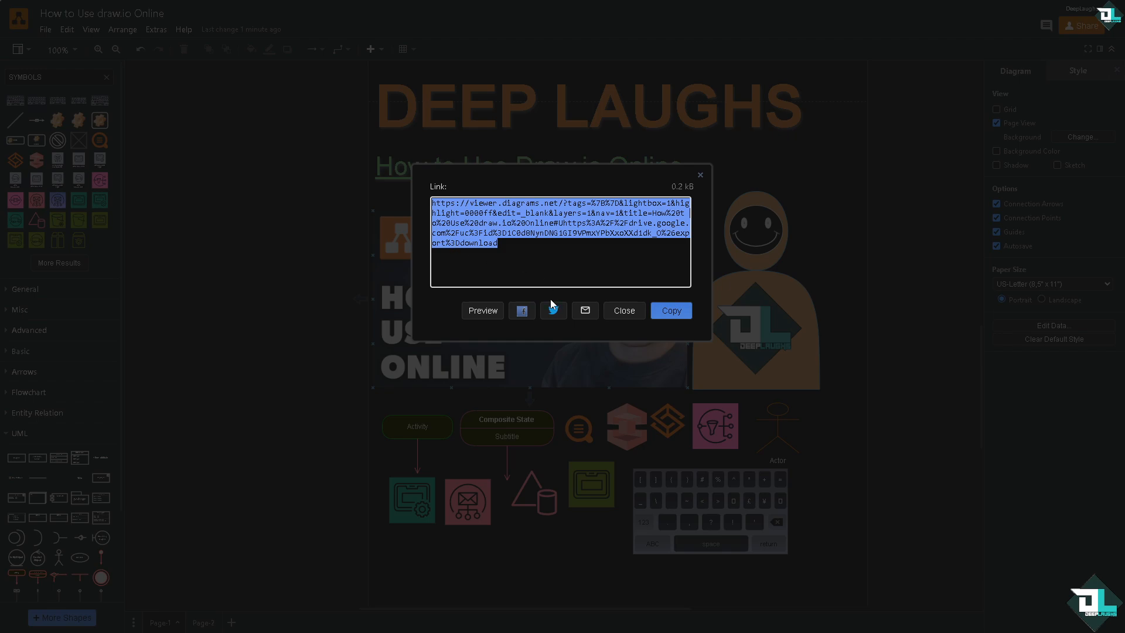
left_click(488, 312)
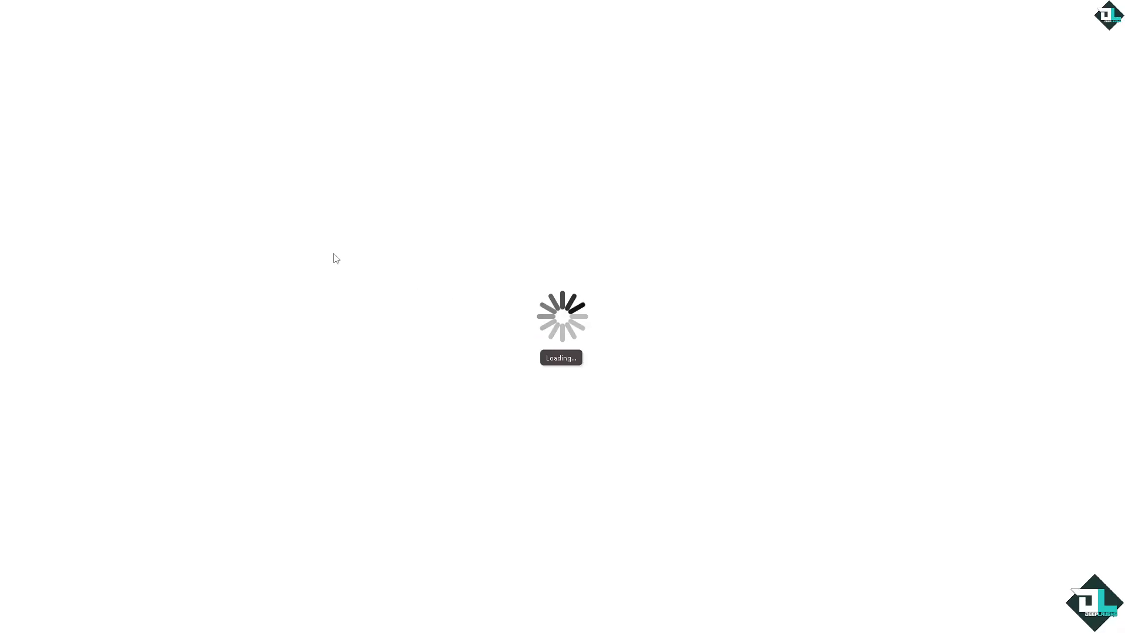